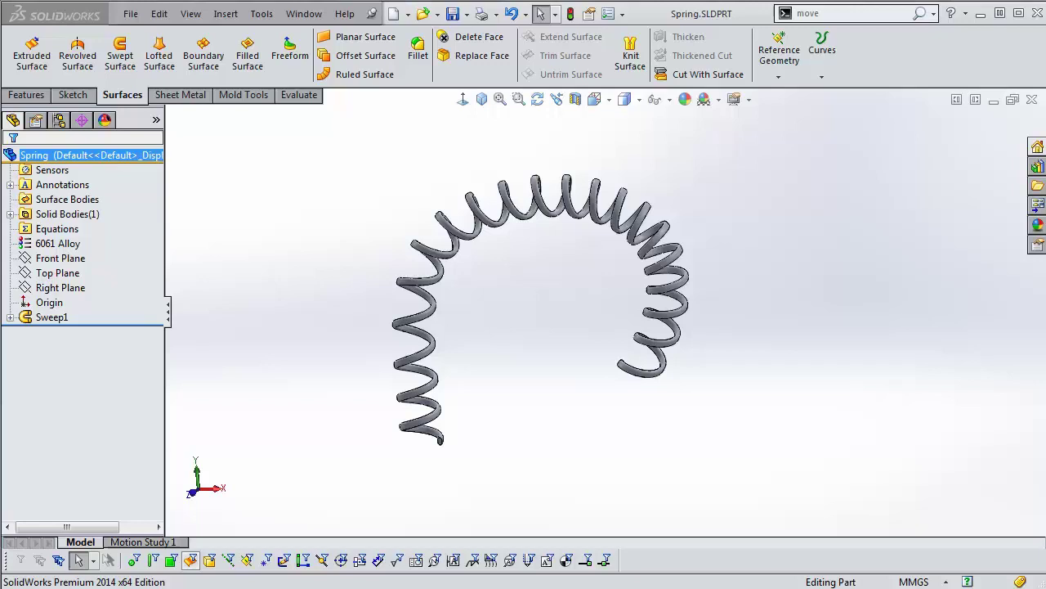
- Examine the curved spring's coils and the slot-shaped end face of its wire from several angles
{"action": "middle_click_drag", "start_coordinate": [646, 258], "coordinate": [556, 301]}
{"action": "scroll", "coordinate": [509, 248], "scroll_direction": "down", "scroll_amount": 5}
{"action": "scroll", "coordinate": [509, 247], "scroll_direction": "up", "scroll_amount": 6}
{"action": "middle_click_drag", "start_coordinate": [547, 355], "coordinate": [682, 296]}
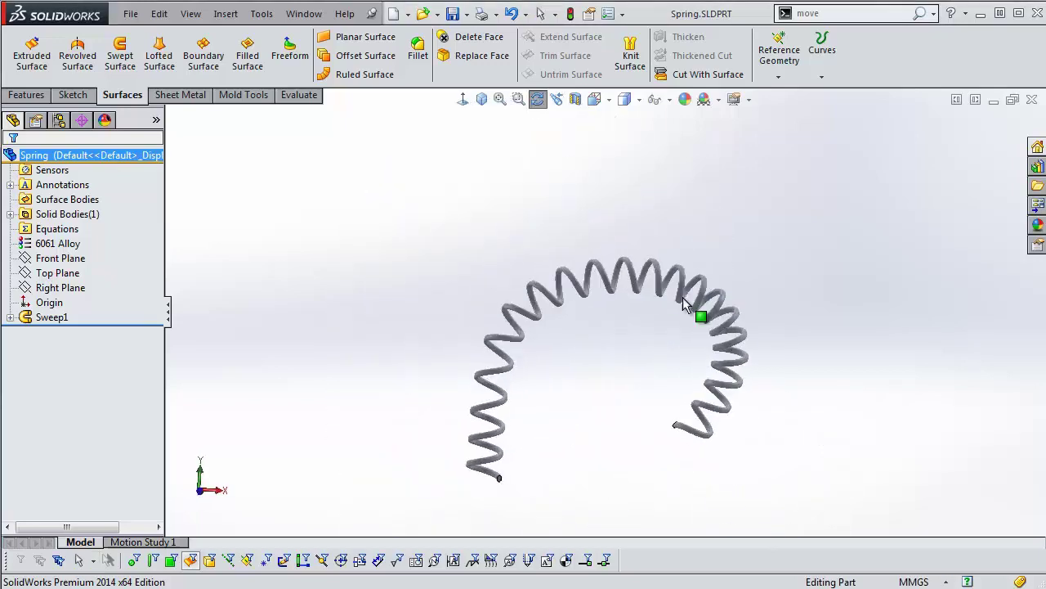
{"action": "scroll", "coordinate": [650, 335], "scroll_direction": "up", "scroll_amount": 3}
{"action": "scroll", "coordinate": [650, 338], "scroll_direction": "down", "scroll_amount": 4}
{"action": "middle_click_drag", "start_coordinate": [478, 353], "coordinate": [433, 229]}
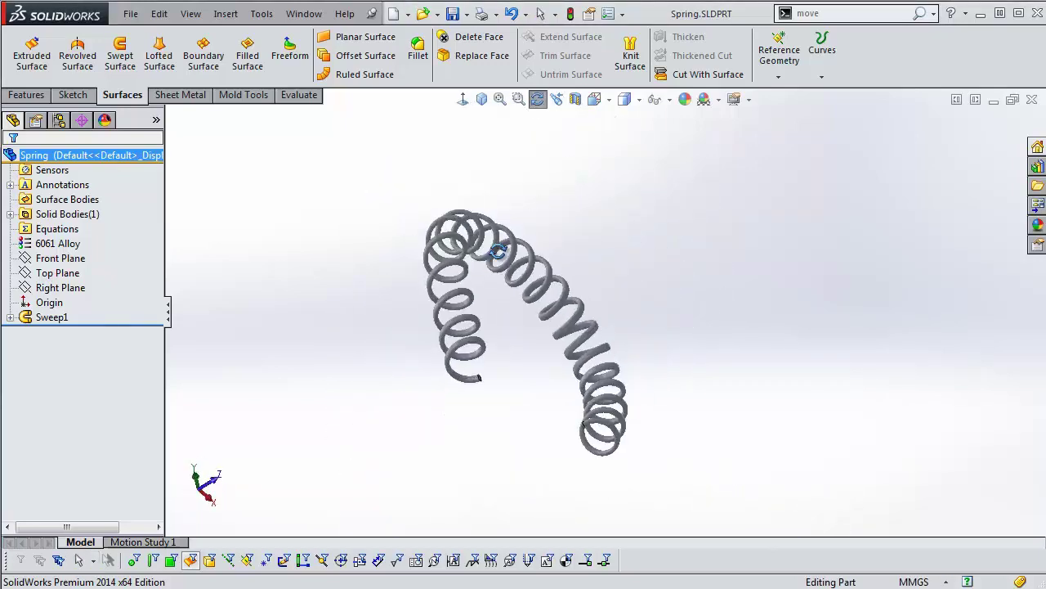
{"action": "scroll", "coordinate": [528, 355], "scroll_direction": "down", "scroll_amount": 5}
{"action": "middle_click_drag", "start_coordinate": [532, 343], "coordinate": [483, 448]}
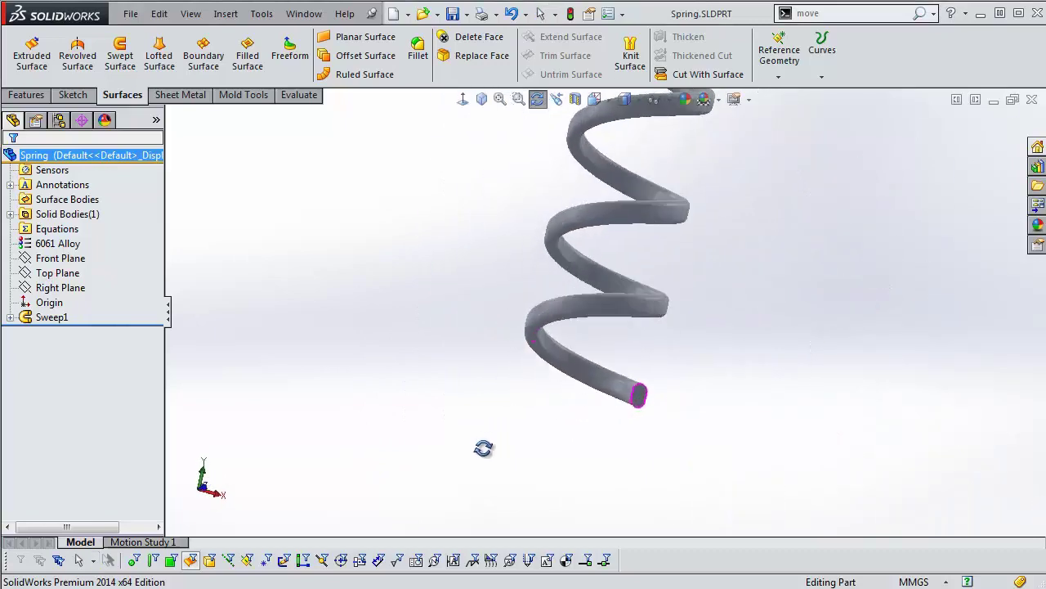
{"action": "scroll", "coordinate": [679, 314], "scroll_direction": "up", "scroll_amount": 5}
{"action": "scroll", "coordinate": [679, 264], "scroll_direction": "down", "scroll_amount": 4}
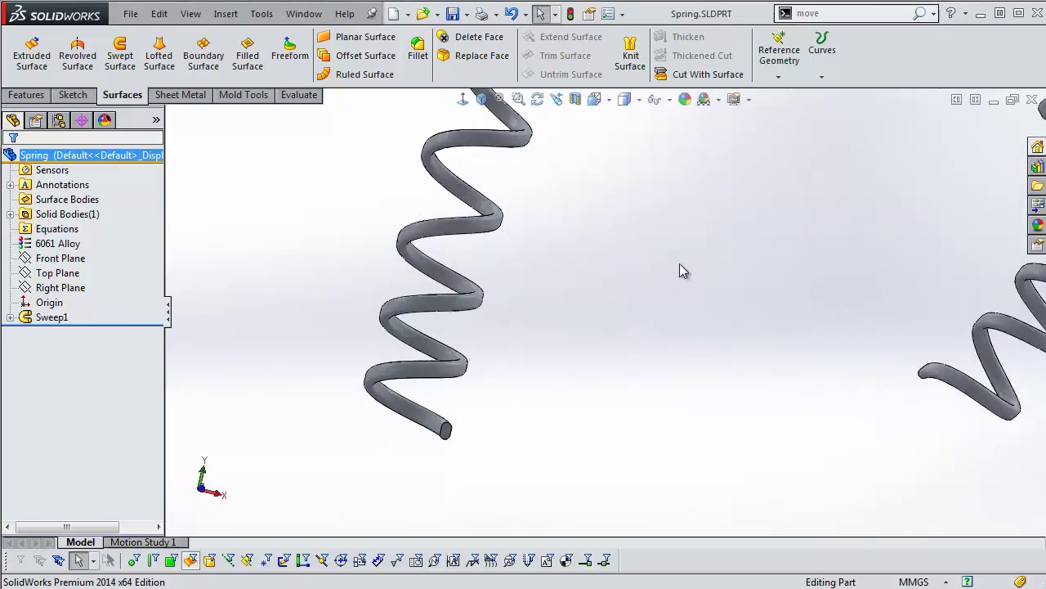
{"action": "scroll", "coordinate": [675, 254], "scroll_direction": "up", "scroll_amount": 5}
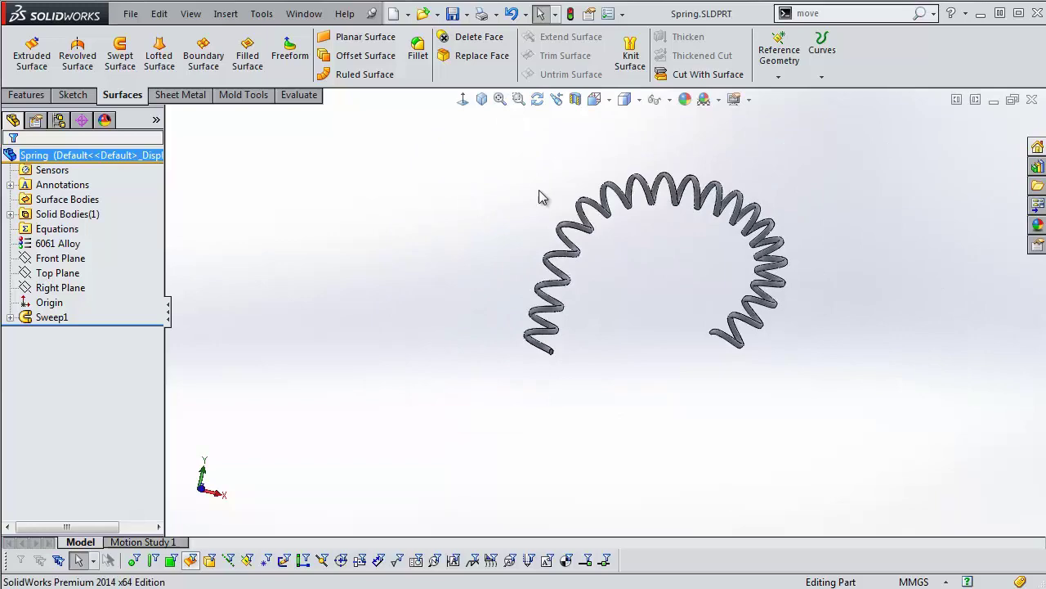
{"action": "mouse_move", "coordinate": [675, 257]}
{"action": "middle_mouse_down"}
{"action": "mouse_move", "coordinate": [545, 194]}
{"action": "mouse_move", "coordinate": [612, 215]}
{"action": "mouse_move", "coordinate": [674, 256]}
{"action": "middle_mouse_up"}
{"action": "scroll", "coordinate": [673, 257], "scroll_direction": "down", "scroll_amount": 5}
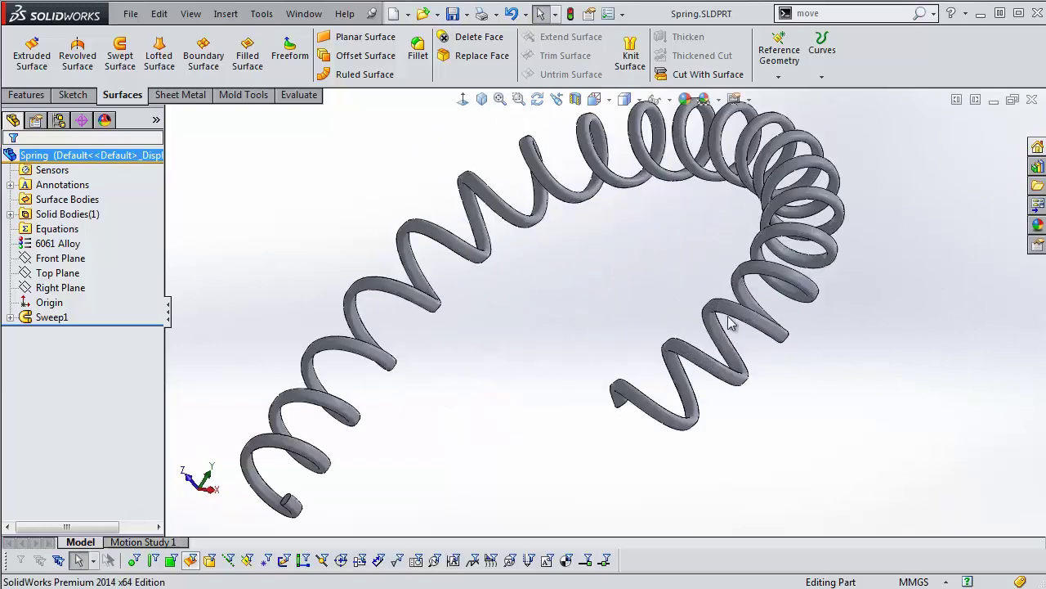
{"action": "middle_click_drag", "start_coordinate": [728, 322], "coordinate": [660, 312]}
{"action": "scroll", "coordinate": [596, 317], "scroll_direction": "down", "scroll_amount": 4}
{"action": "middle_click_drag", "start_coordinate": [595, 320], "coordinate": [502, 163]}
{"action": "scroll", "coordinate": [499, 189], "scroll_direction": "up", "scroll_amount": 6}
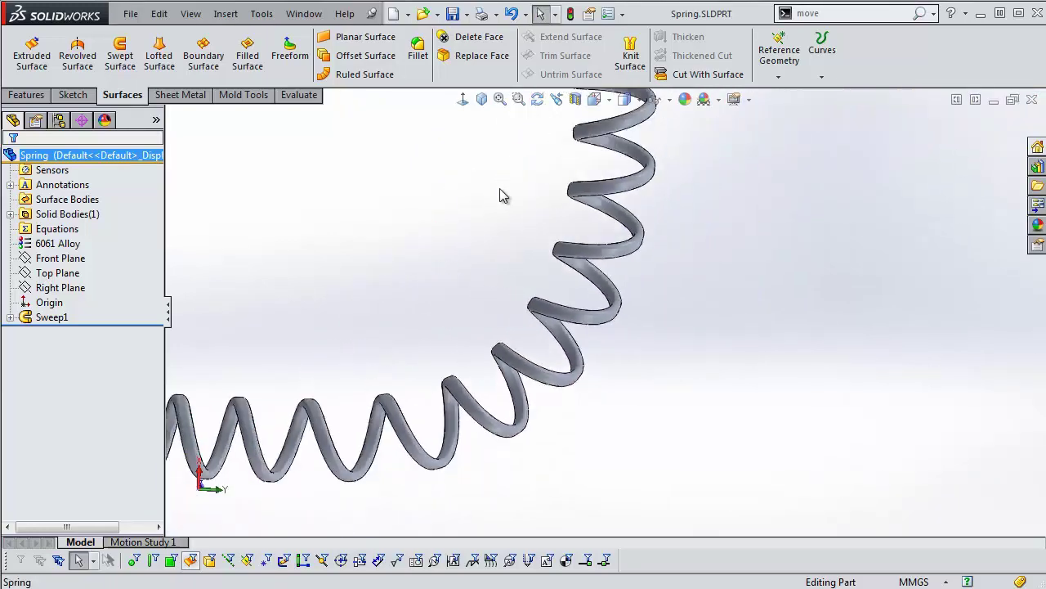
{"action": "scroll", "coordinate": [543, 184], "scroll_direction": "down", "scroll_amount": 5}
{"action": "left_click", "coordinate": [430, 227]}
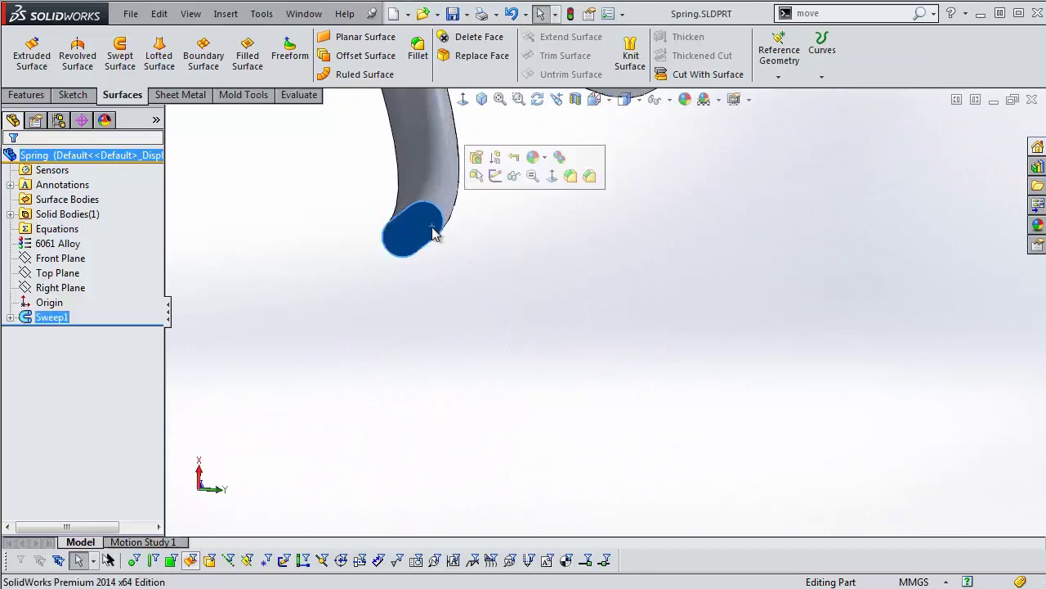
{"action": "scroll", "coordinate": [629, 324], "scroll_direction": "up", "scroll_amount": 2}
{"action": "scroll", "coordinate": [627, 324], "scroll_direction": "up", "scroll_amount": 3}
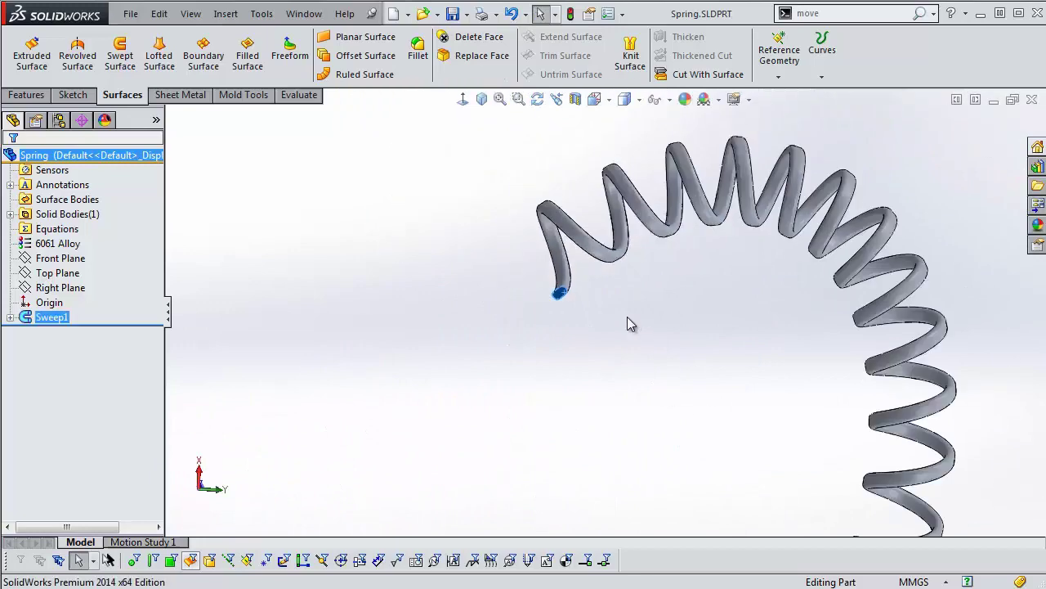
{"action": "left_click", "coordinate": [483, 99]}
- Create a new part document and start a sketch on the Front Plane
{"action": "left_click", "coordinate": [394, 13]}
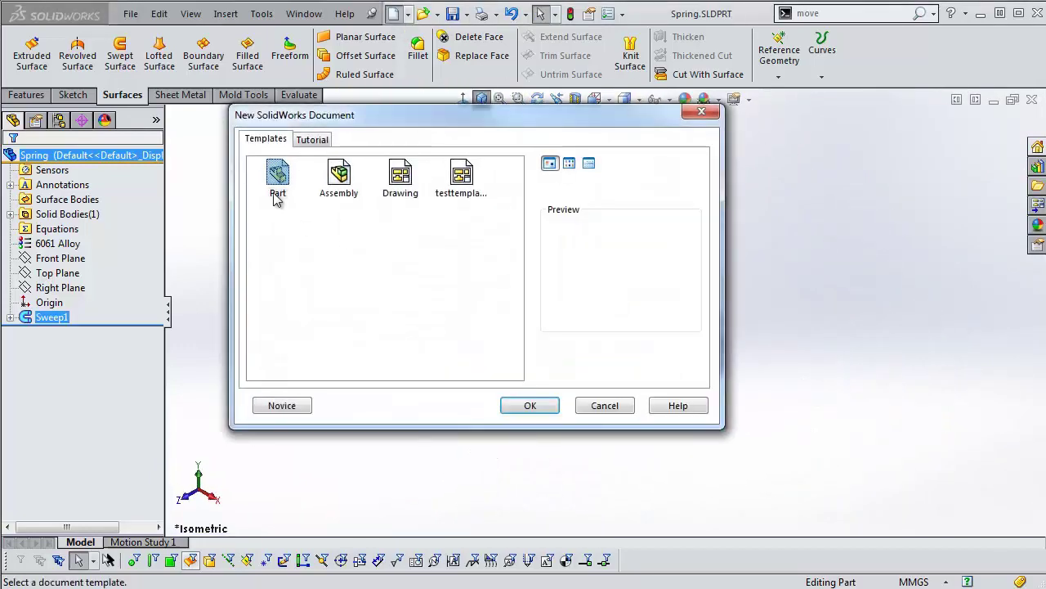
{"action": "double_click", "coordinate": [273, 174]}
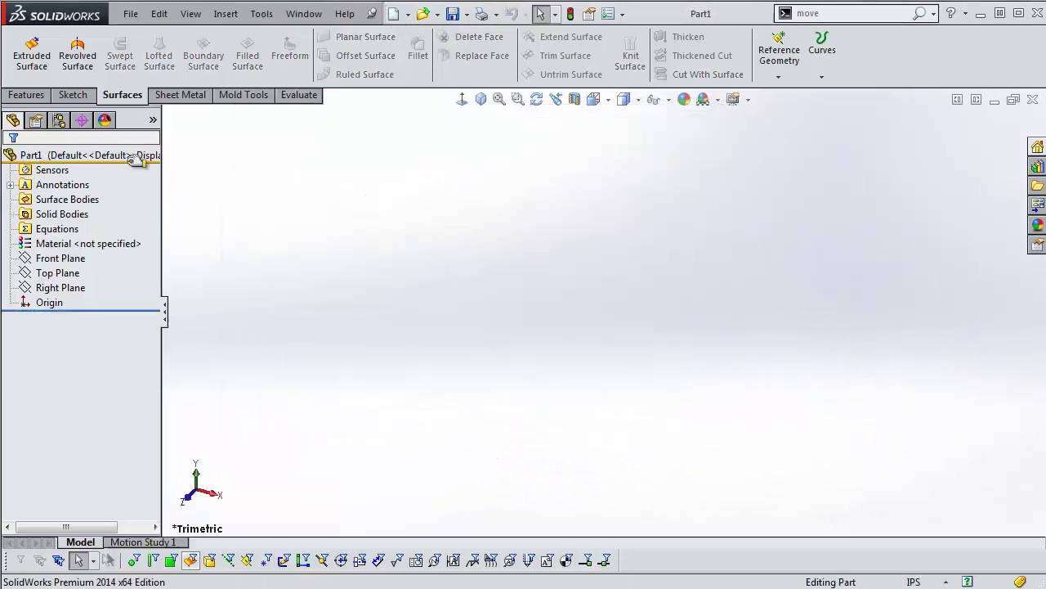
{"action": "left_click", "coordinate": [72, 95]}
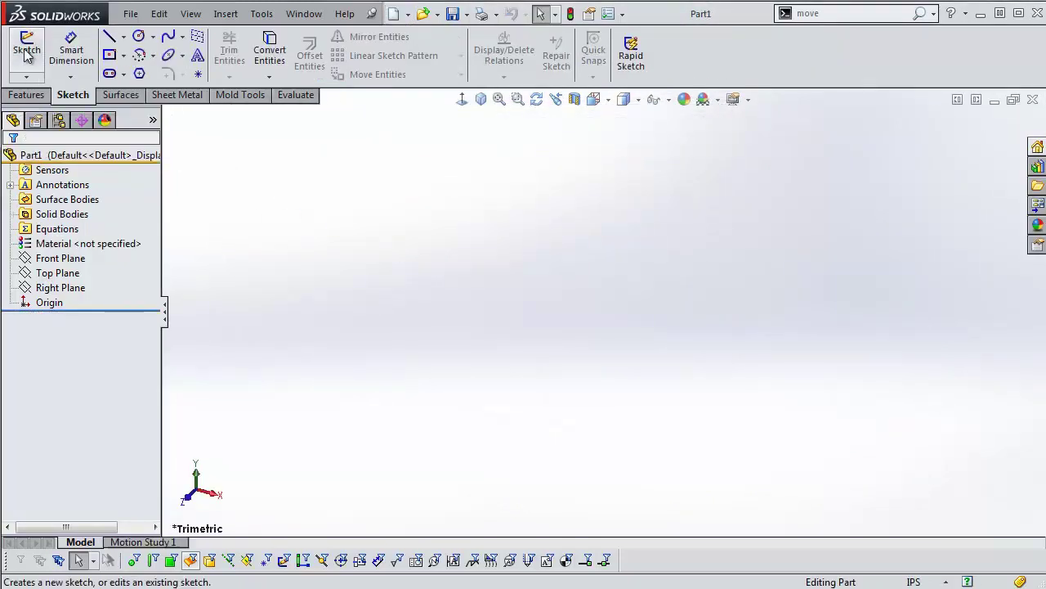
{"action": "left_click", "coordinate": [27, 50]}
{"action": "left_click", "coordinate": [476, 199]}
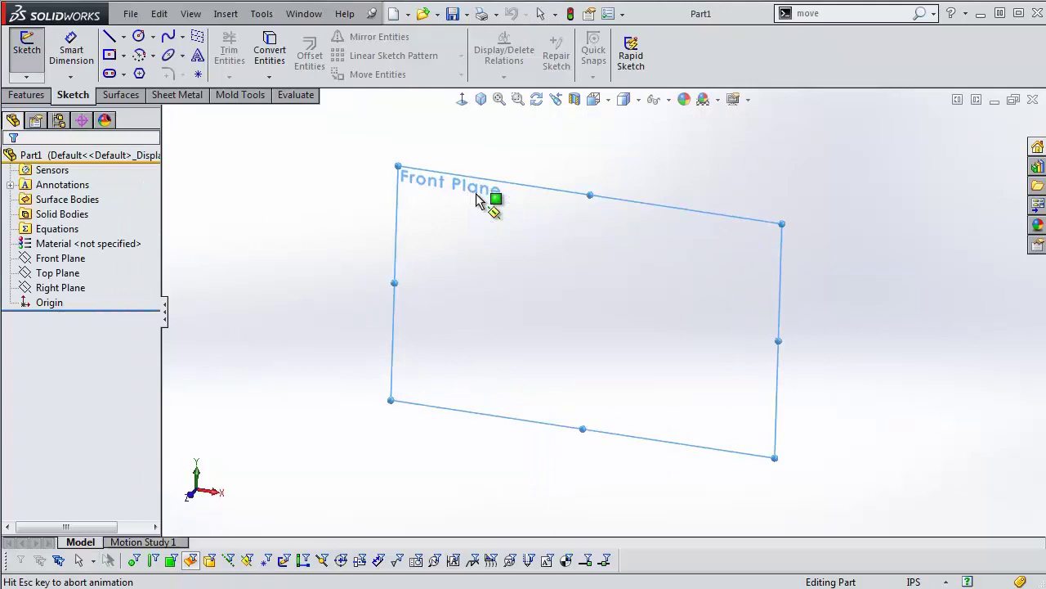
- Sketch a path up from the origin: vertical line about 2.5 in, tangent 90° arc of about 2.08 in radius, horizontal line about 3.5 in
{"action": "left_click", "coordinate": [112, 41]}
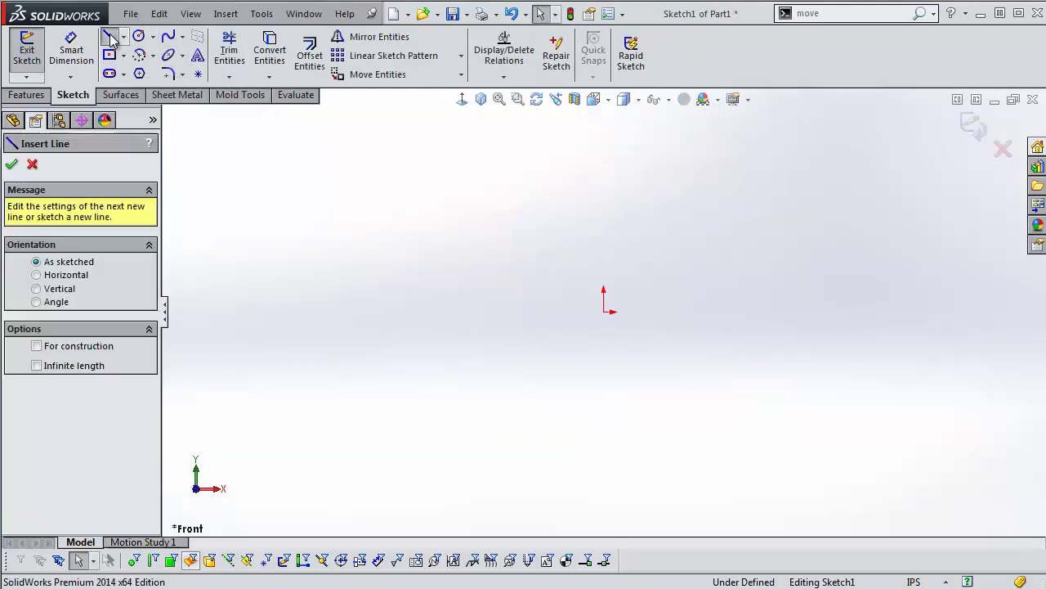
{"action": "left_click", "coordinate": [604, 311]}
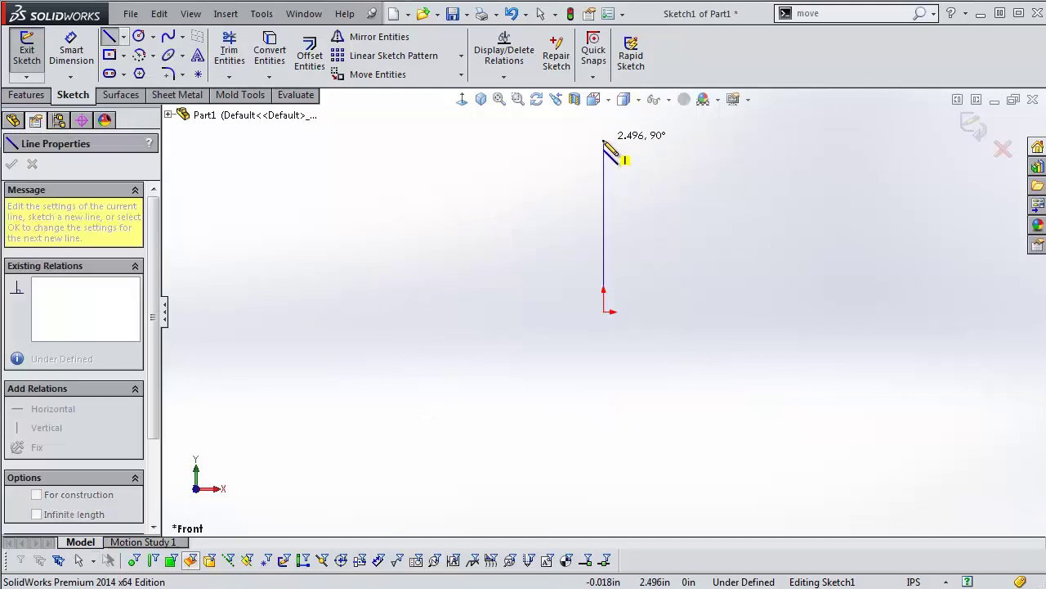
{"action": "left_click", "coordinate": [603, 139]}
{"action": "scroll", "coordinate": [672, 155], "scroll_direction": "up", "scroll_amount": 3}
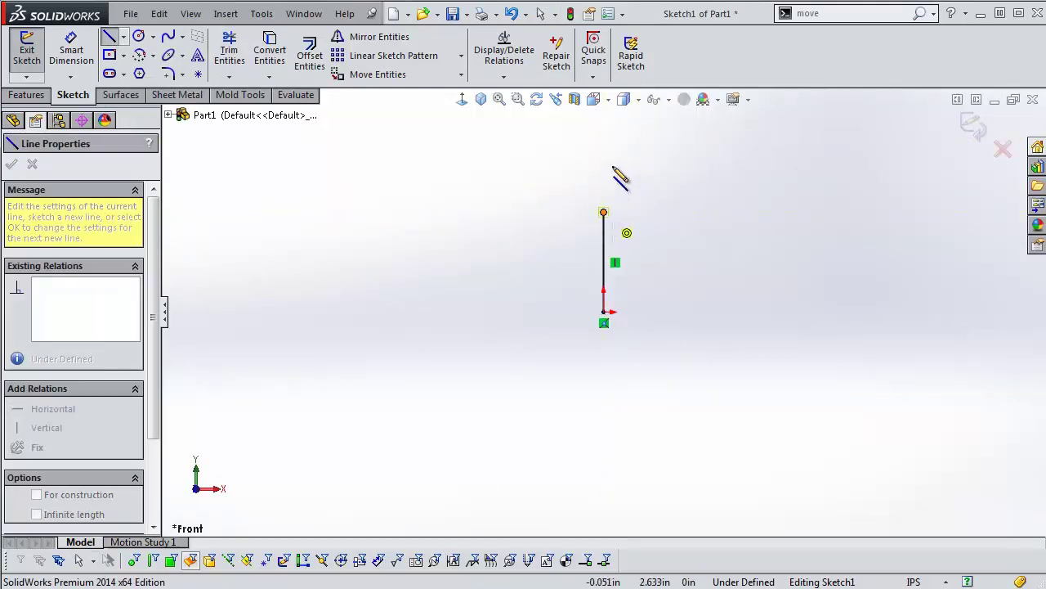
{"action": "key", "text": "a"}
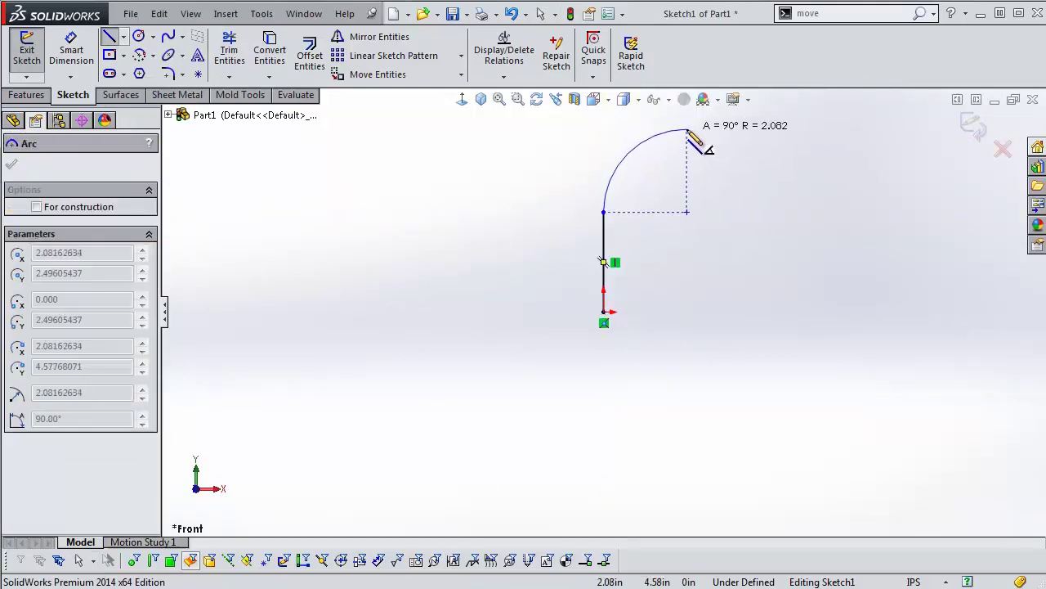
{"action": "left_click", "coordinate": [688, 130]}
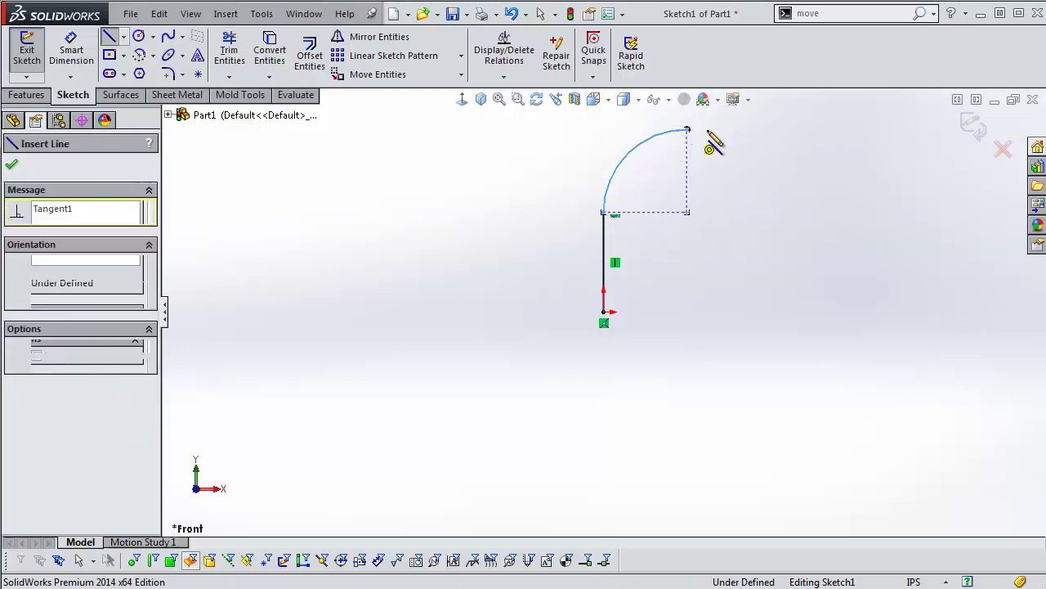
{"action": "left_click", "coordinate": [827, 130]}
{"action": "key", "text": "Escape"}
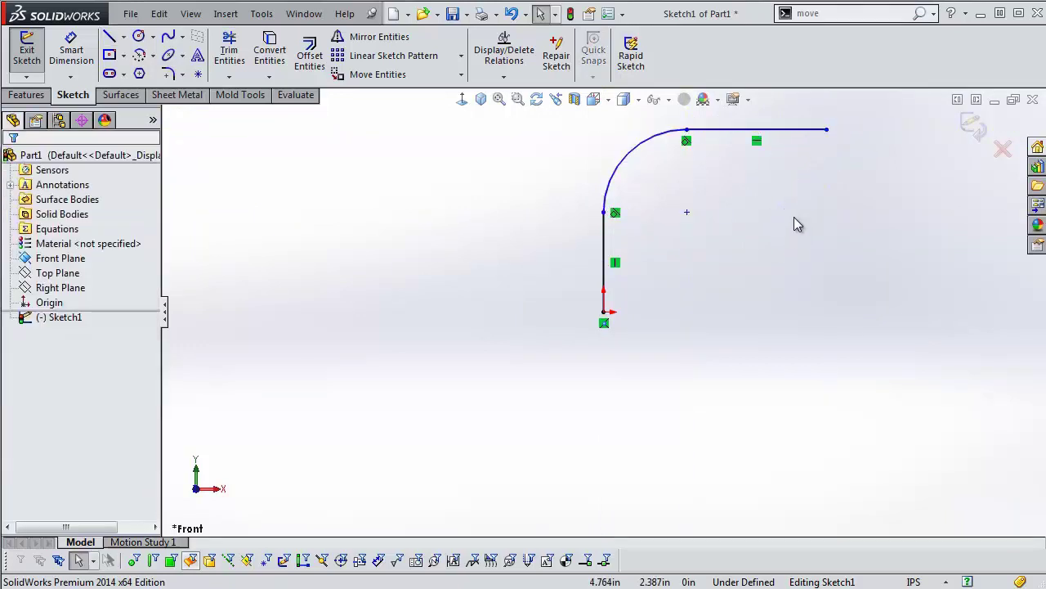
{"action": "middle_click_drag", "start_coordinate": [646, 272], "coordinate": [617, 291], "text": "ctrl"}
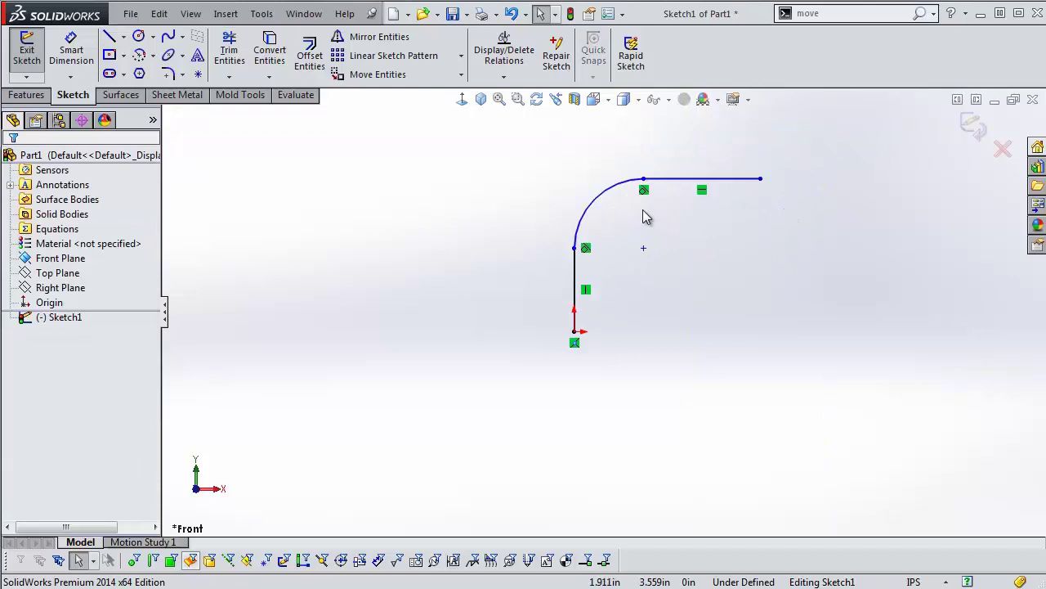
{"action": "left_click", "coordinate": [972, 121]}
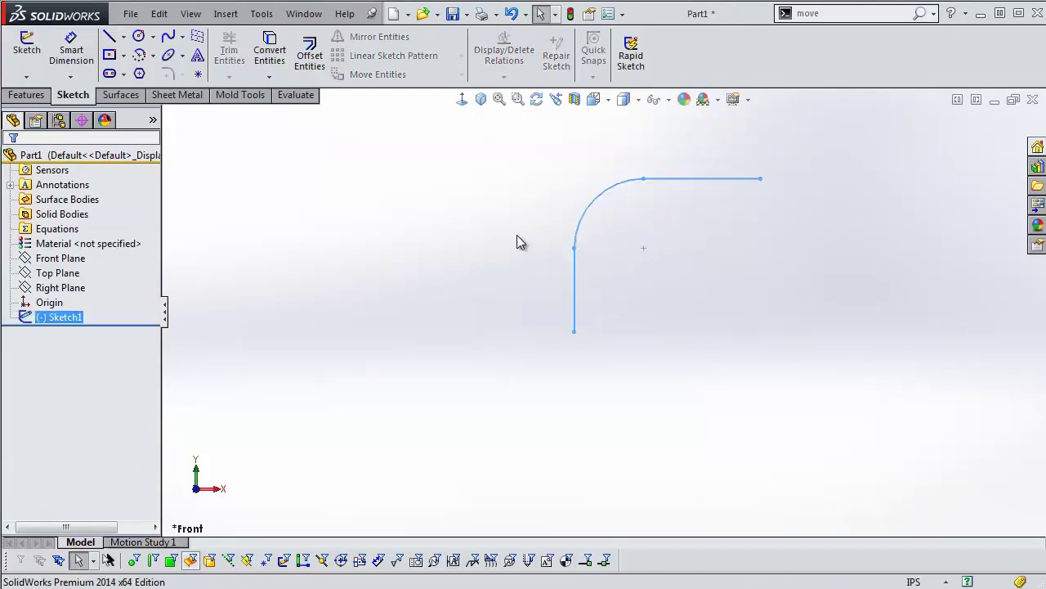
- Start a second sketch on the Front Plane and draw a vertical straight slot, about 0.24 in between centers and 0.19 in wide, right of the origin
{"action": "mouse_move", "coordinate": [585, 288]}
{"action": "middle_mouse_down"}
{"action": "mouse_move", "coordinate": [583, 273]}
{"action": "mouse_move", "coordinate": [571, 315]}
{"action": "mouse_move", "coordinate": [542, 310]}
{"action": "mouse_move", "coordinate": [553, 210]}
{"action": "mouse_move", "coordinate": [597, 269]}
{"action": "mouse_move", "coordinate": [582, 288]}
{"action": "mouse_move", "coordinate": [577, 241]}
{"action": "mouse_move", "coordinate": [581, 346]}
{"action": "mouse_move", "coordinate": [612, 425]}
{"action": "mouse_move", "coordinate": [280, 344]}
{"action": "middle_mouse_up"}
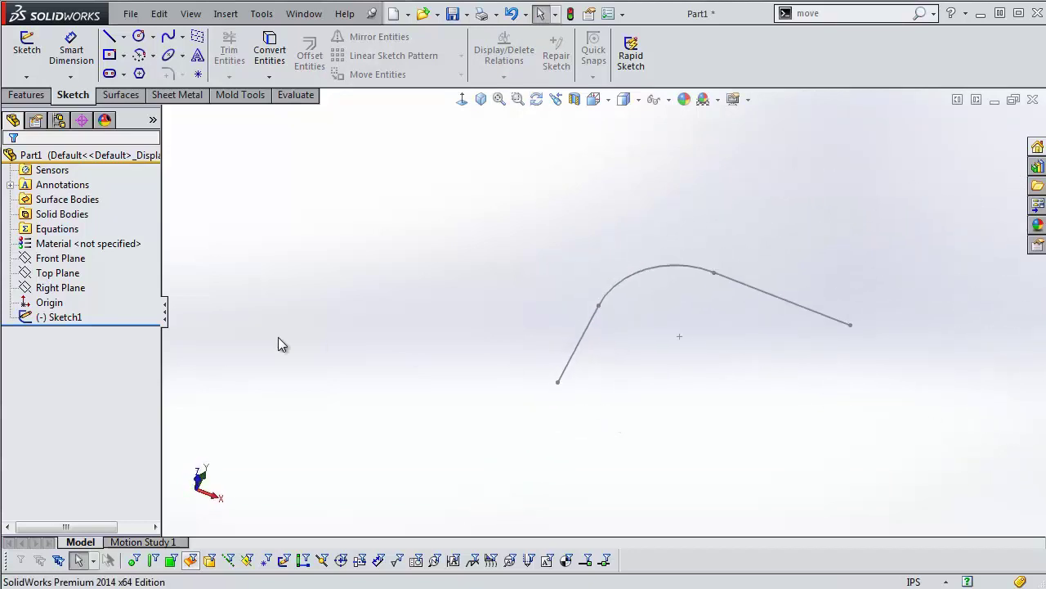
{"action": "left_click", "coordinate": [54, 259]}
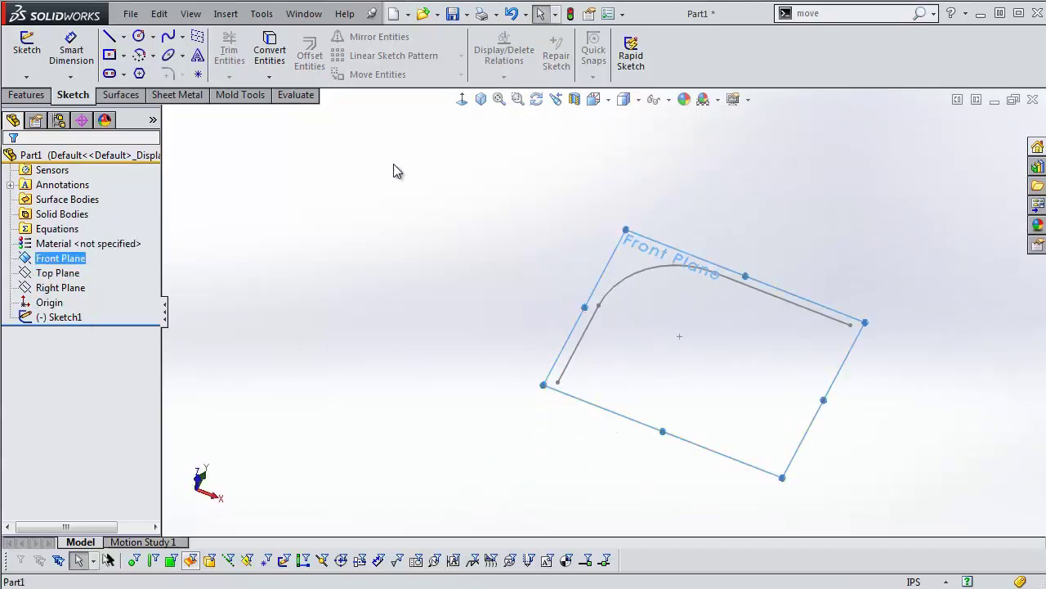
{"action": "left_click", "coordinate": [26, 47]}
{"action": "left_click", "coordinate": [463, 100]}
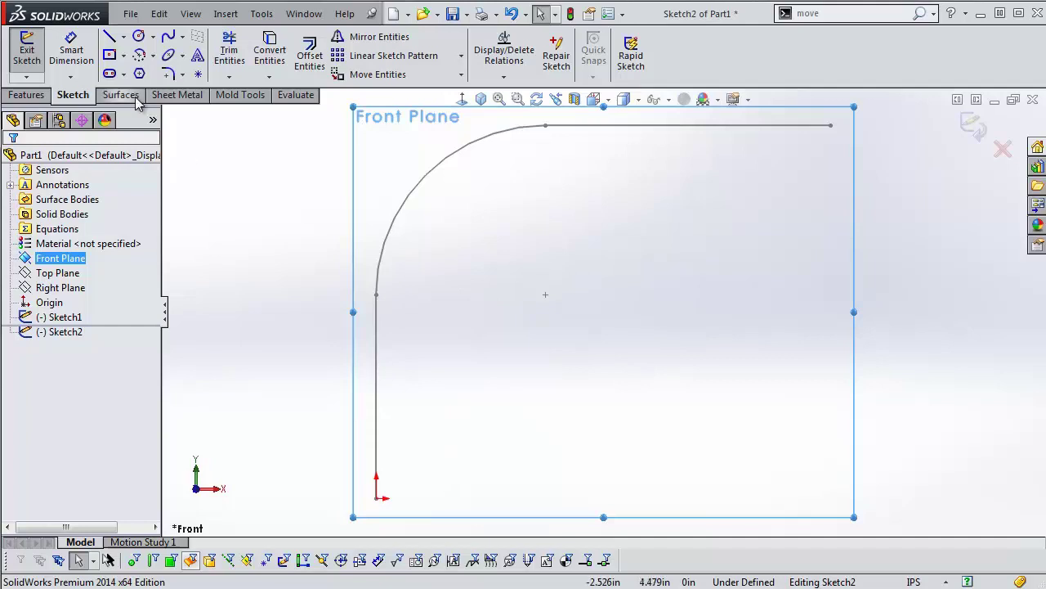
{"action": "left_click", "coordinate": [109, 74]}
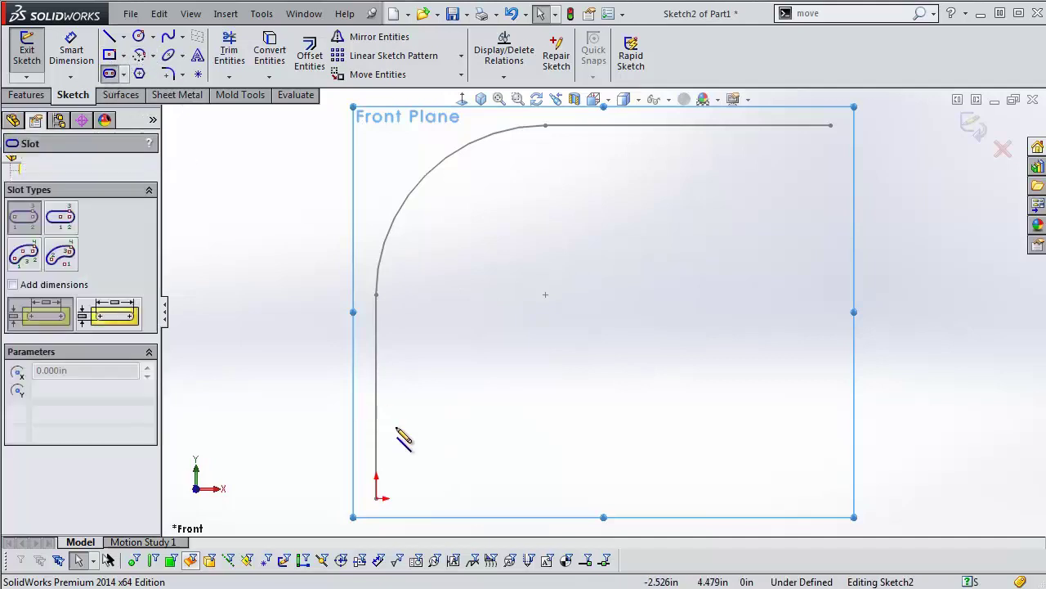
{"action": "scroll", "coordinate": [427, 490], "scroll_direction": "down", "scroll_amount": 3}
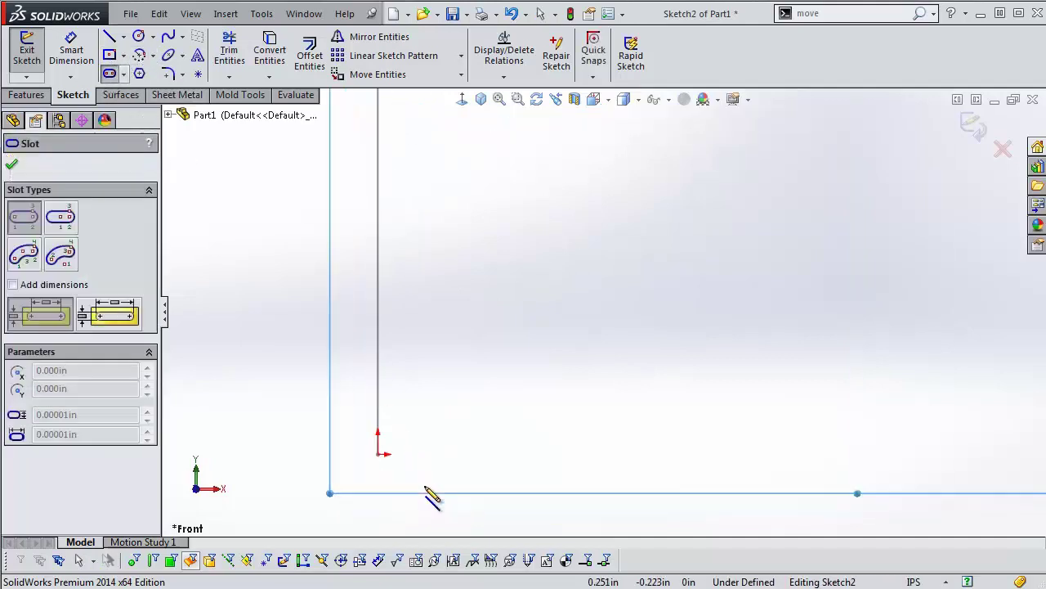
{"action": "left_click", "coordinate": [504, 437]}
{"action": "left_click", "coordinate": [504, 386]}
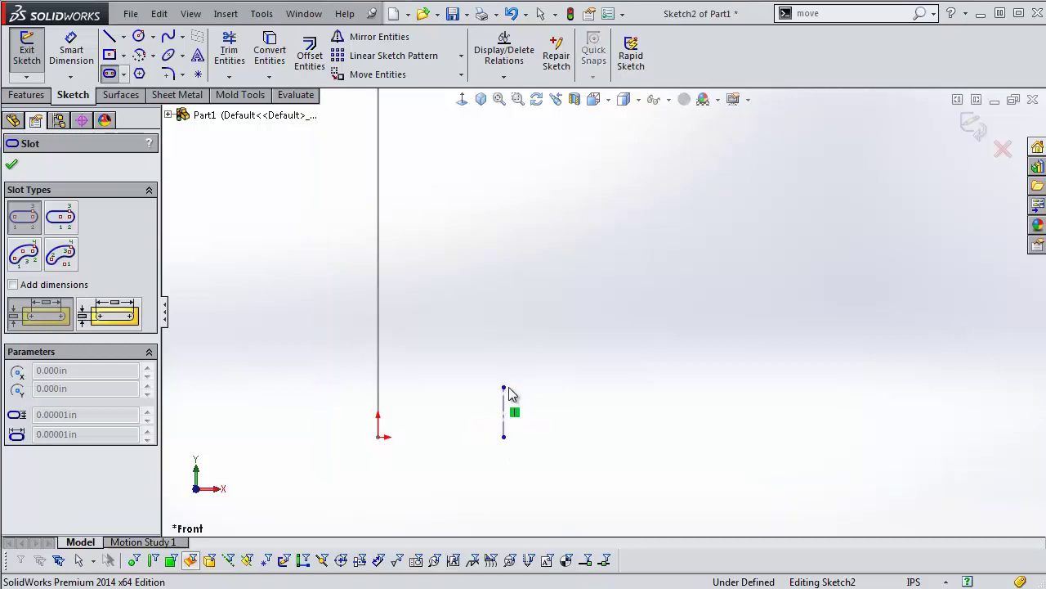
{"action": "left_click", "coordinate": [523, 392]}
{"action": "key", "text": "Escape"}
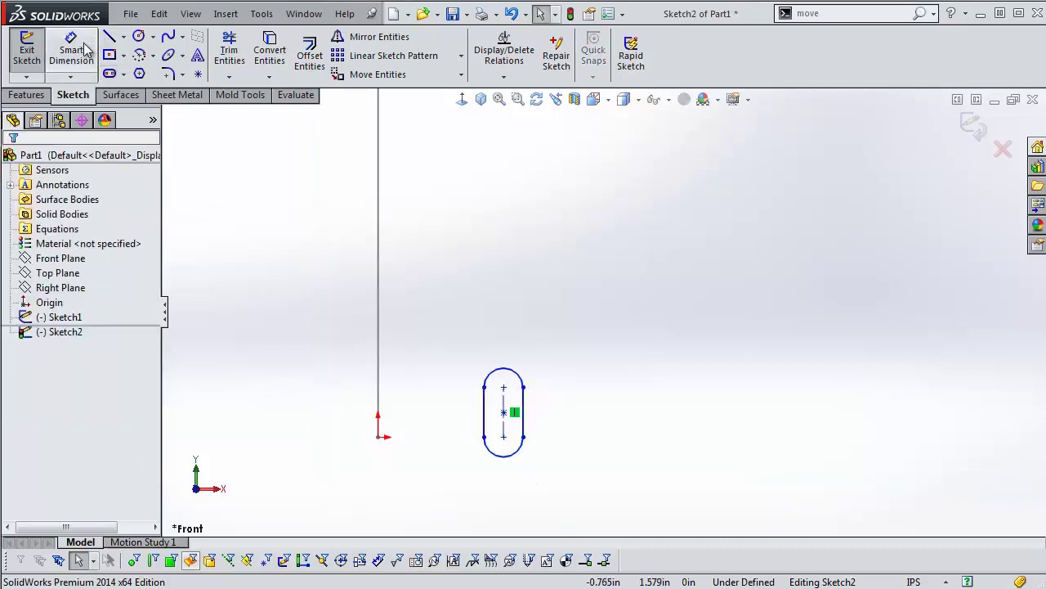
- Dimension the slot's width as 0.125 in and shift the slot slightly farther from the path
{"action": "left_click", "coordinate": [82, 47]}
{"action": "left_click", "coordinate": [523, 413]}
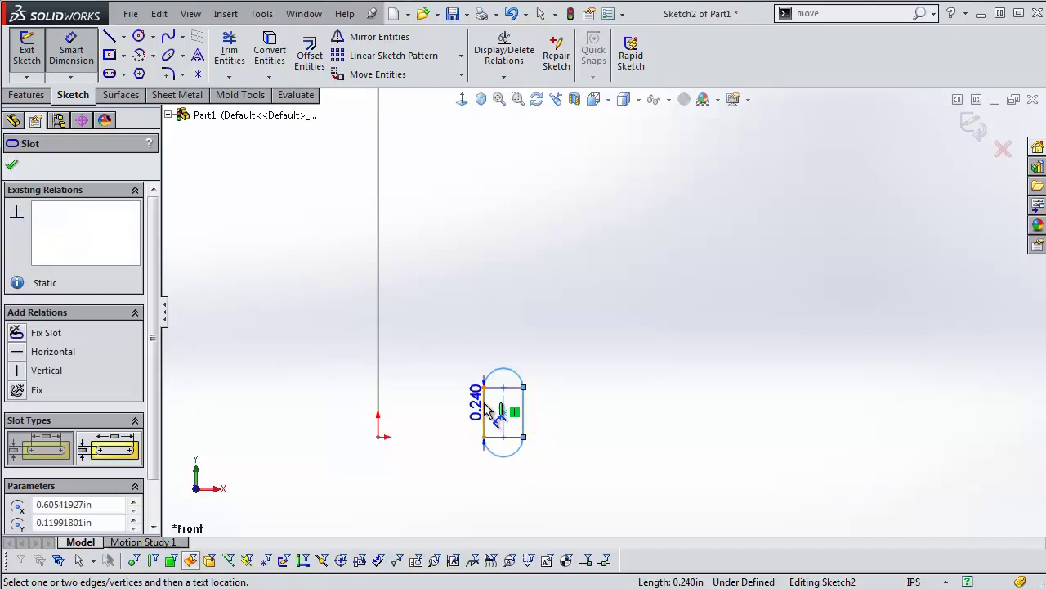
{"action": "left_click", "coordinate": [507, 347]}
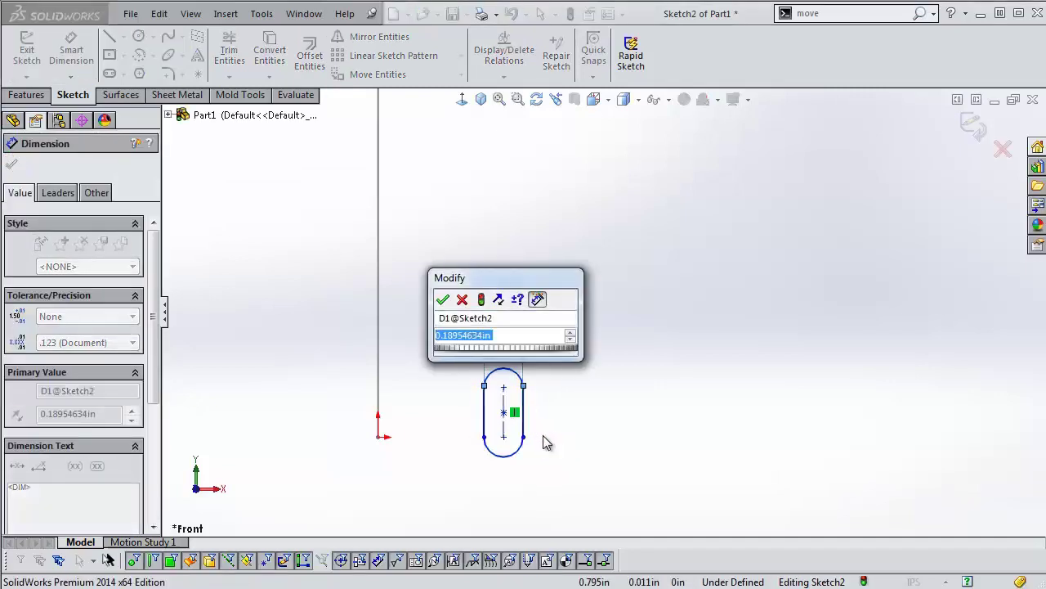
{"action": "type", "text": ".125"}
{"action": "key", "text": "Return"}
{"action": "key", "text": "Escape"}
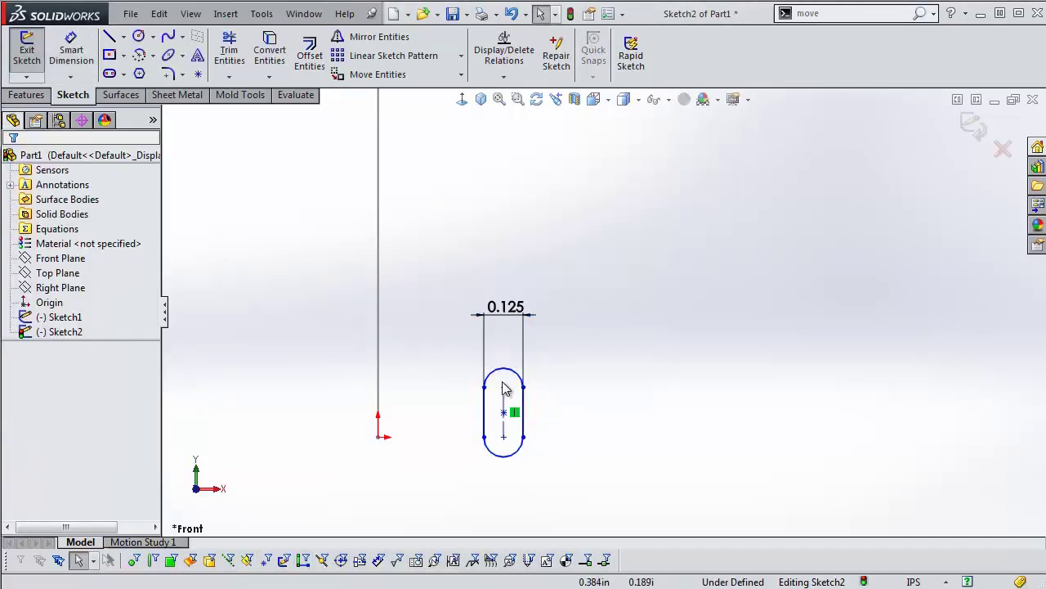
{"action": "mouse_move", "coordinate": [523, 400]}
{"action": "left_mouse_down"}
{"action": "mouse_move", "coordinate": [535, 391]}
{"action": "mouse_move", "coordinate": [525, 393]}
{"action": "left_mouse_up"}
- Draw a vertical construction line about 0.18 in long straight down from the origin
{"action": "left_click", "coordinate": [245, 316]}
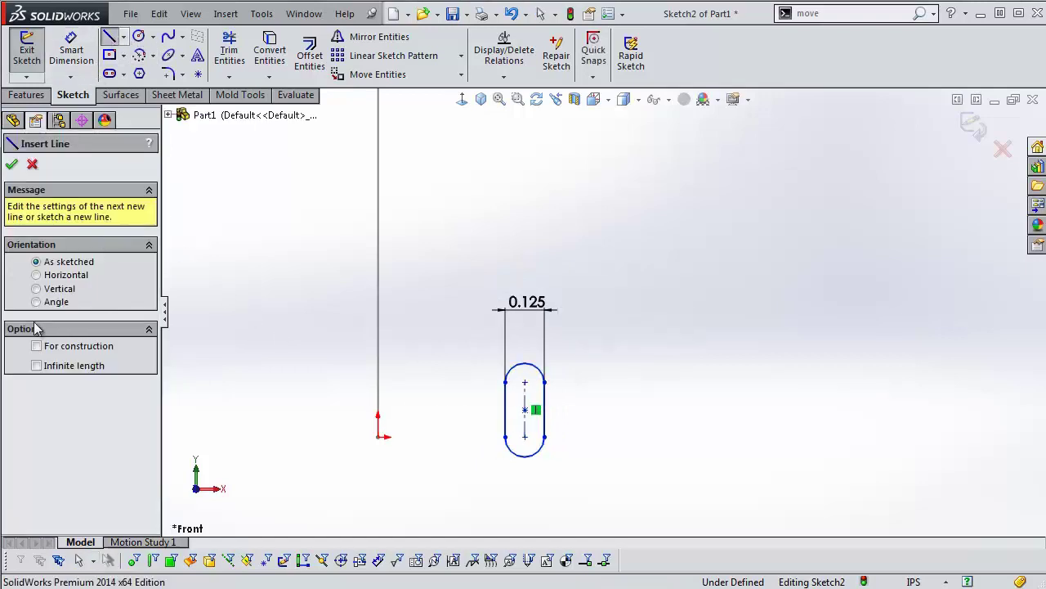
{"action": "left_click", "coordinate": [378, 436]}
{"action": "left_click", "coordinate": [378, 492]}
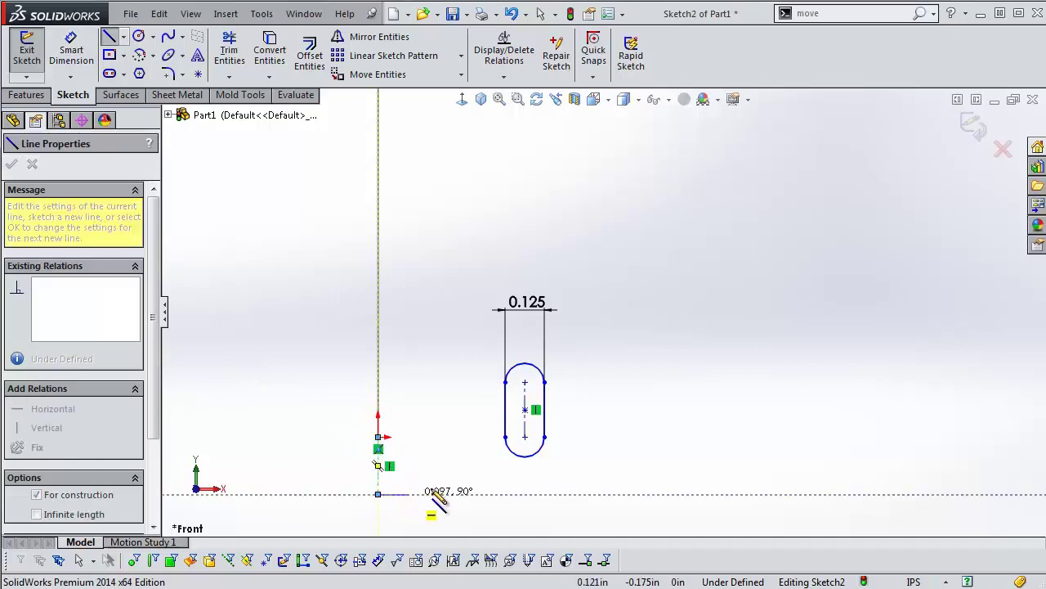
{"action": "key", "text": "Escape"}
{"action": "left_click", "coordinate": [71, 50]}
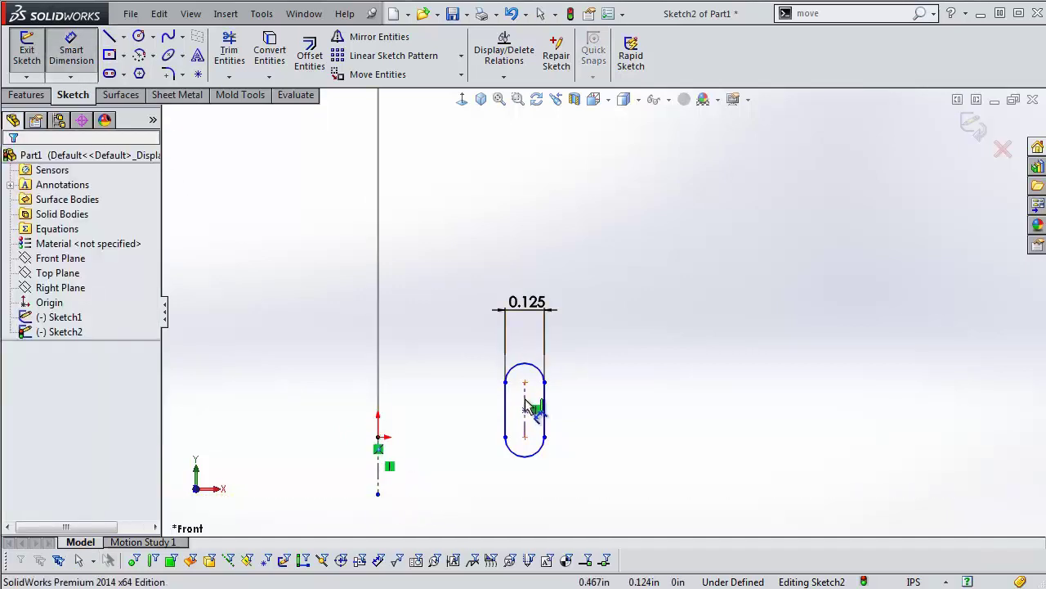
{"action": "left_click", "coordinate": [525, 409]}
{"action": "left_click", "coordinate": [378, 481]}
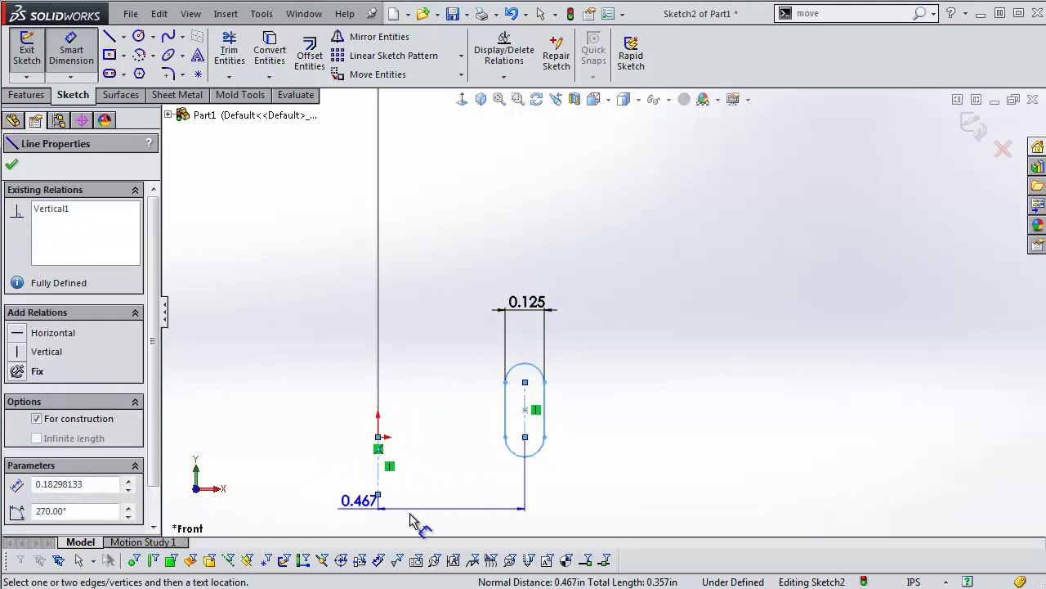
{"action": "key", "text": "Escape"}
{"action": "left_click", "coordinate": [525, 396]}
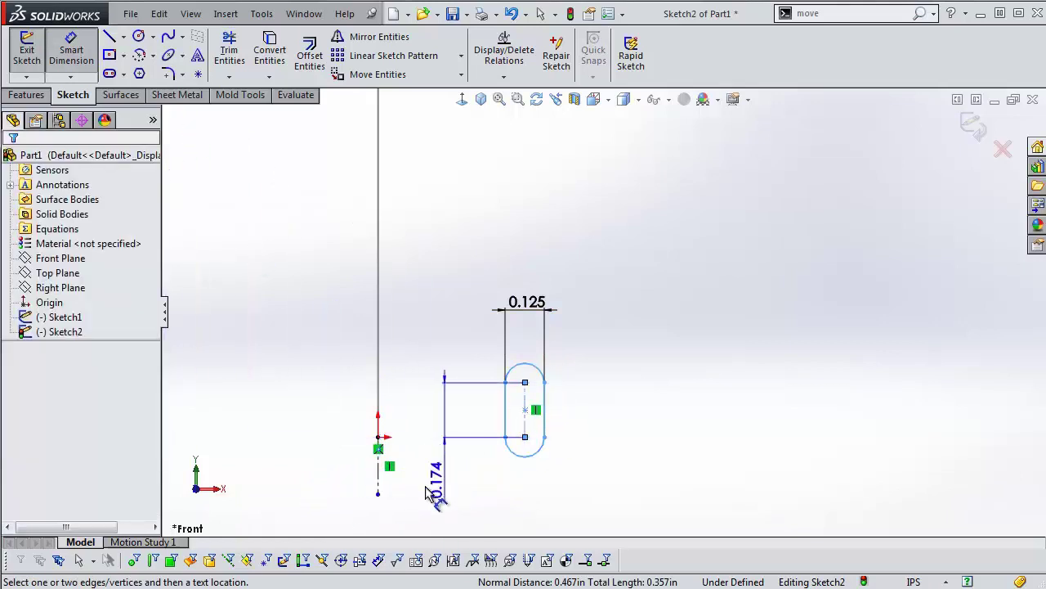
{"action": "left_click", "coordinate": [378, 482]}
{"action": "key", "text": "Escape"}
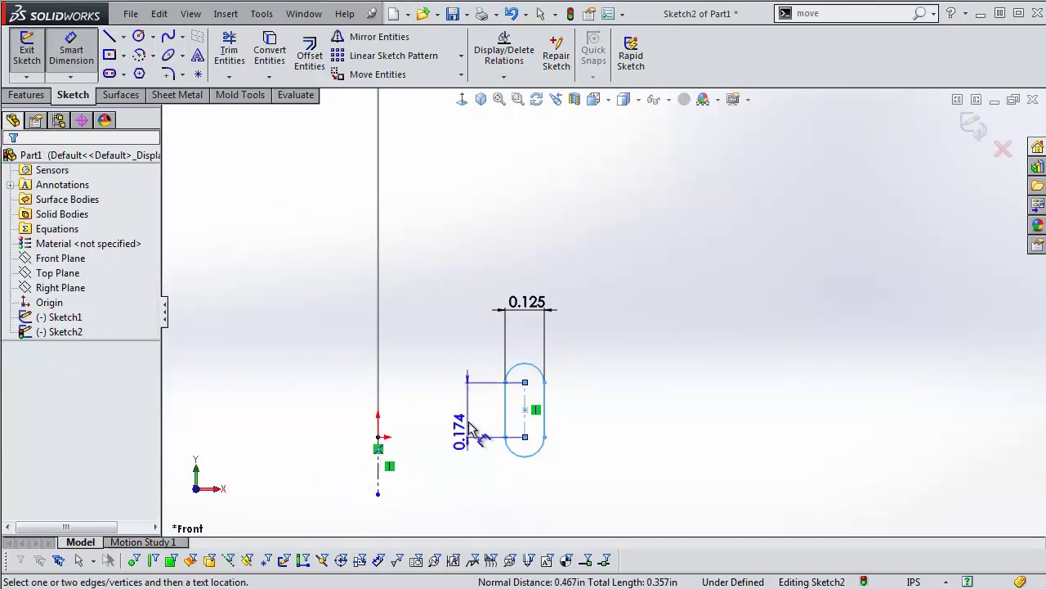
{"action": "key", "text": "Escape"}
- Add a doubled, diameter-style dimension of 1 in from the slot's inner straight edge across the vertical construction line
{"action": "left_click", "coordinate": [57, 63]}
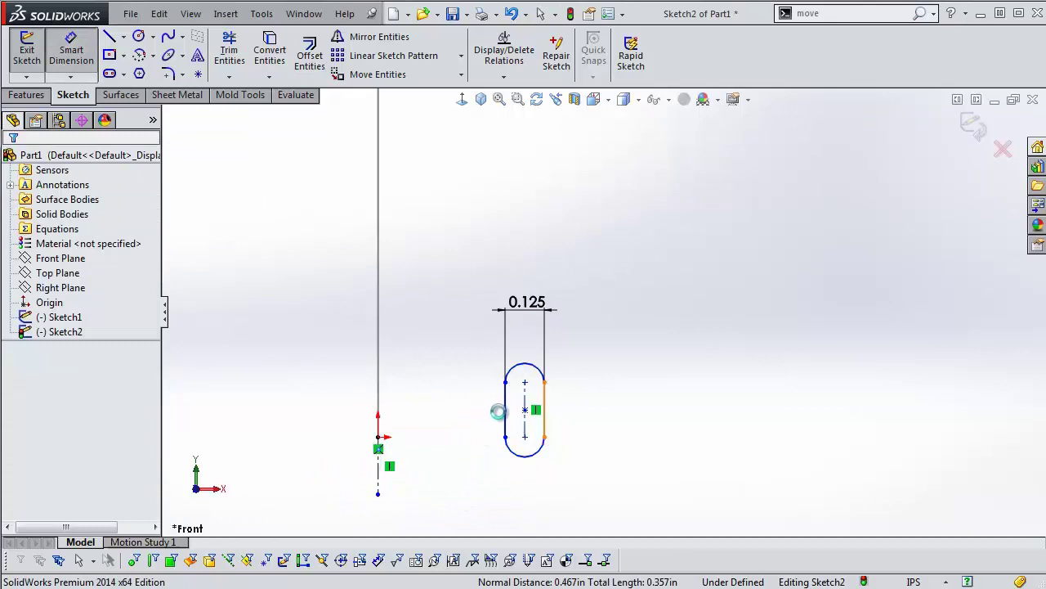
{"action": "left_click", "coordinate": [505, 425]}
{"action": "left_click", "coordinate": [378, 484]}
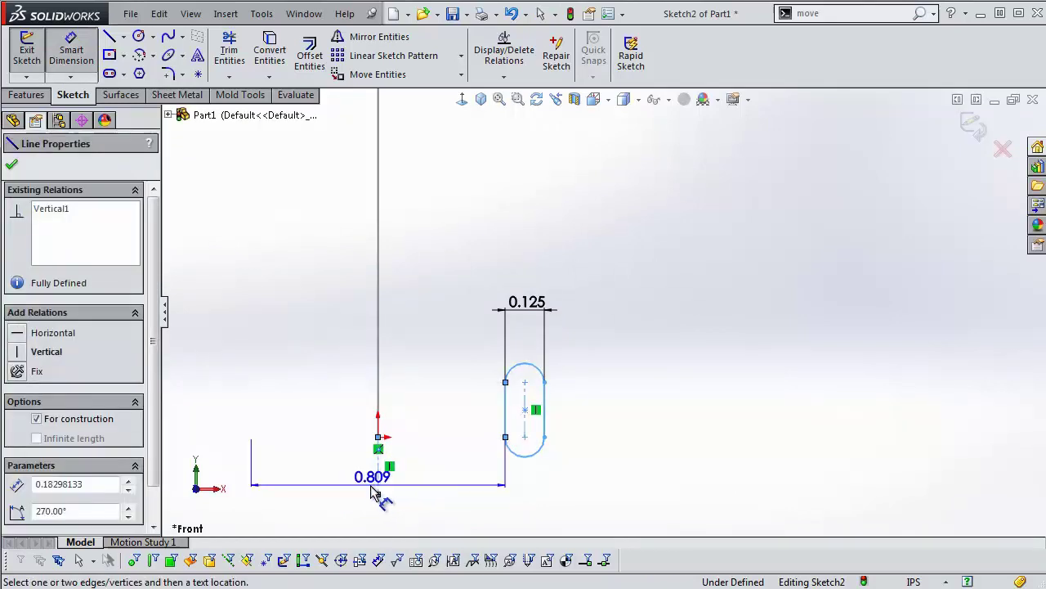
{"action": "left_click", "coordinate": [346, 445]}
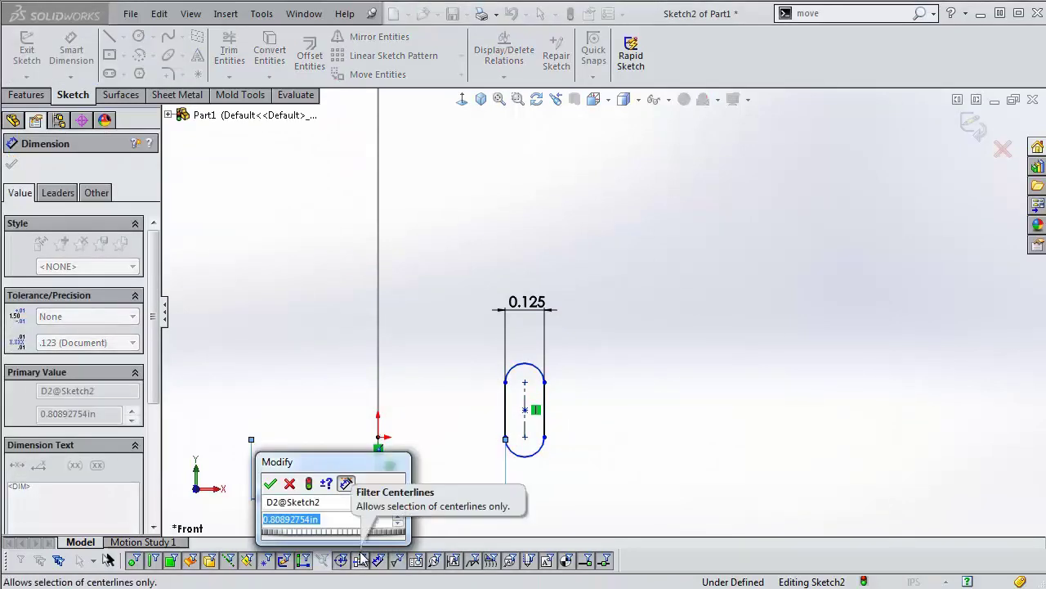
{"action": "type", "text": "1"}
{"action": "key", "text": "Return"}
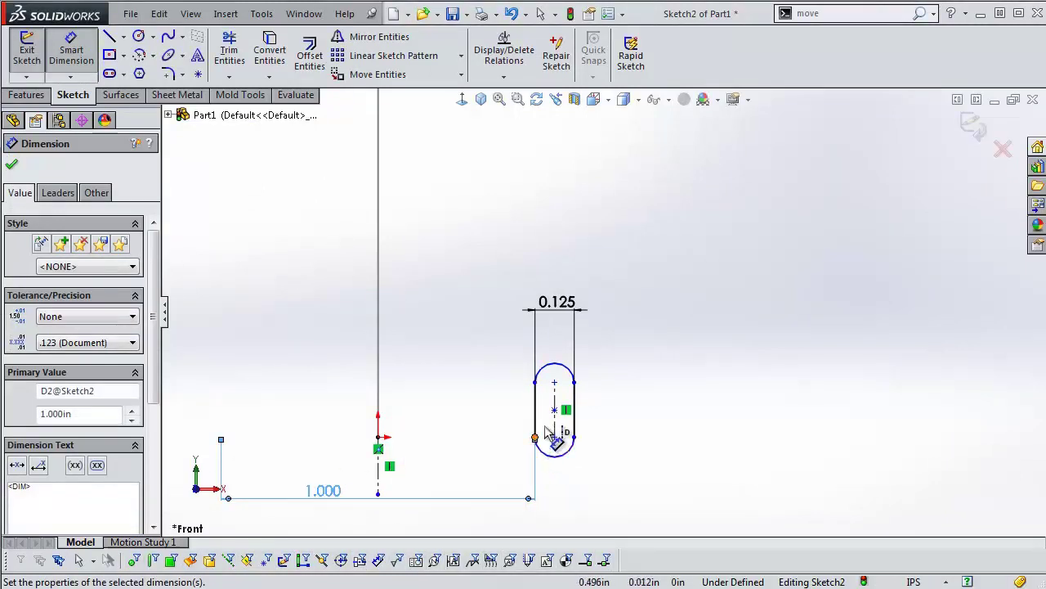
- Dimension the slot's center-to-center length as 0.125 in
{"action": "scroll", "coordinate": [600, 401], "scroll_direction": "up", "scroll_amount": 5}
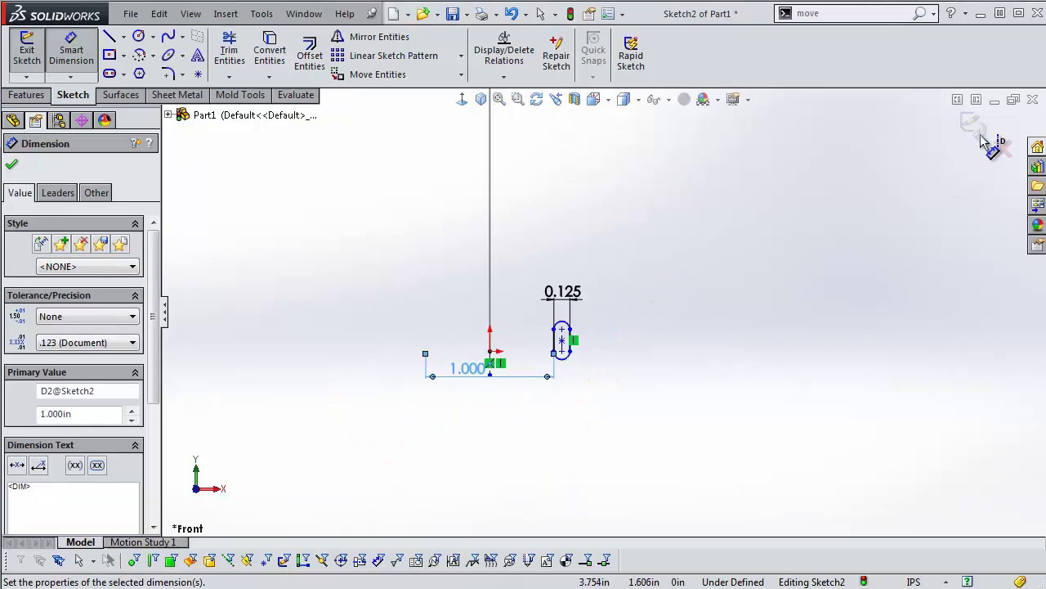
{"action": "scroll", "coordinate": [592, 320], "scroll_direction": "down", "scroll_amount": 5}
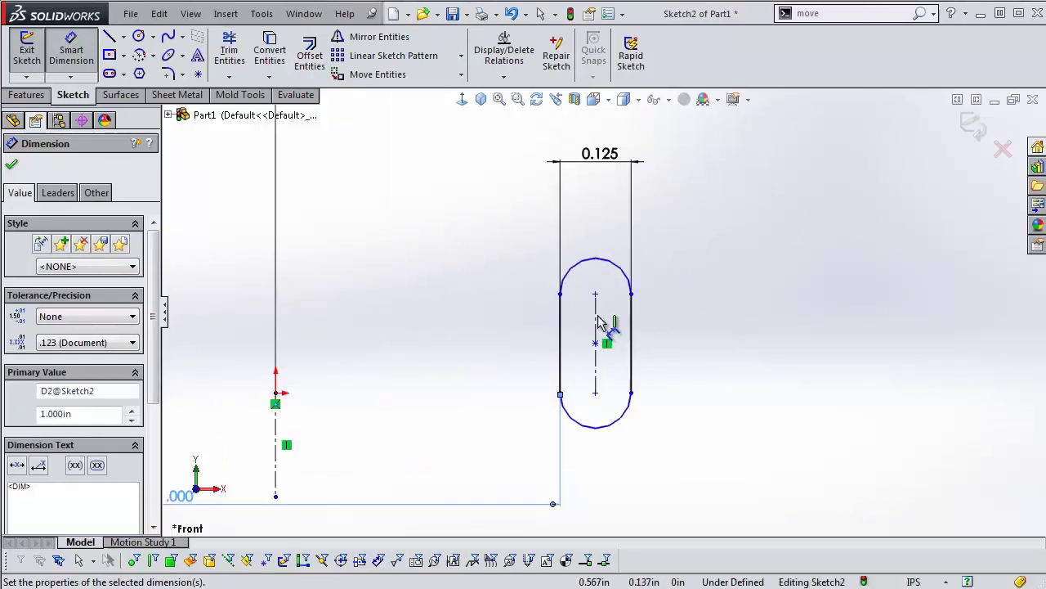
{"action": "left_click", "coordinate": [601, 323]}
{"action": "left_click", "coordinate": [691, 345]}
{"action": "type", "text": ".12"}
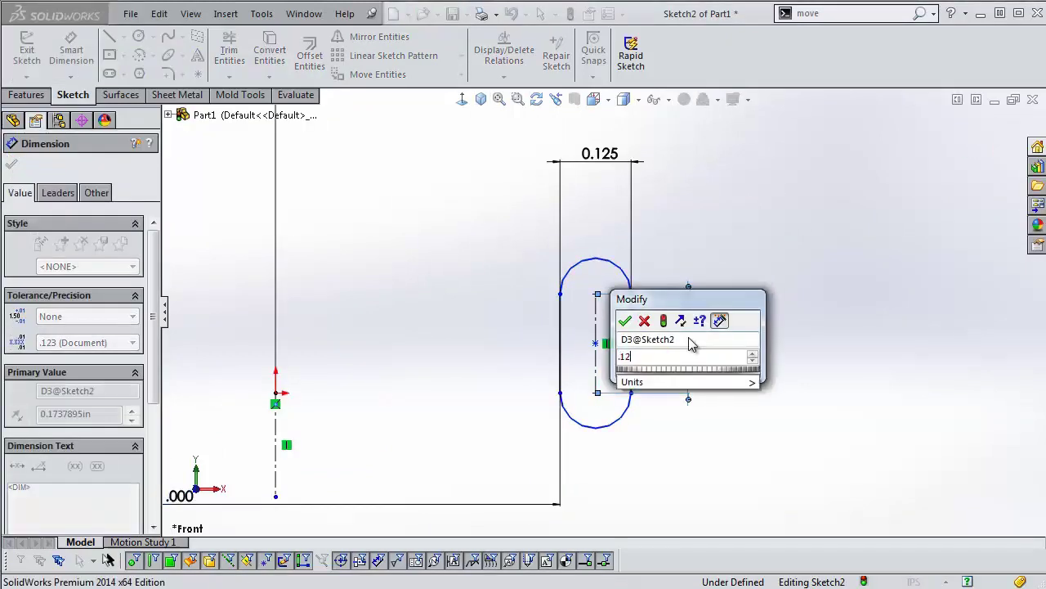
{"action": "type", "text": "5"}
{"action": "key", "text": "Return"}
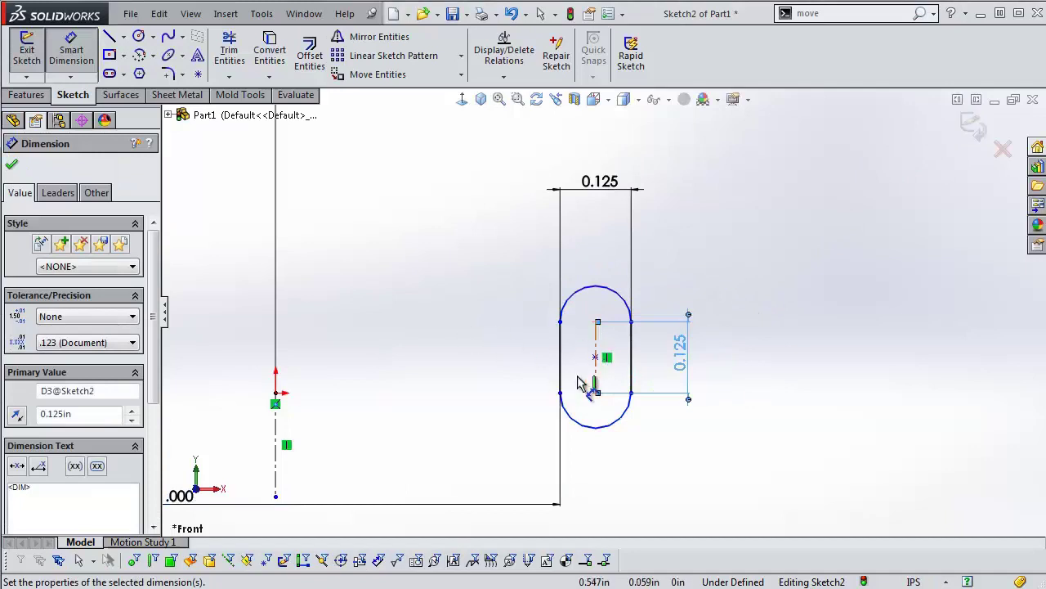
{"action": "scroll", "coordinate": [577, 384], "scroll_direction": "up", "scroll_amount": 3}
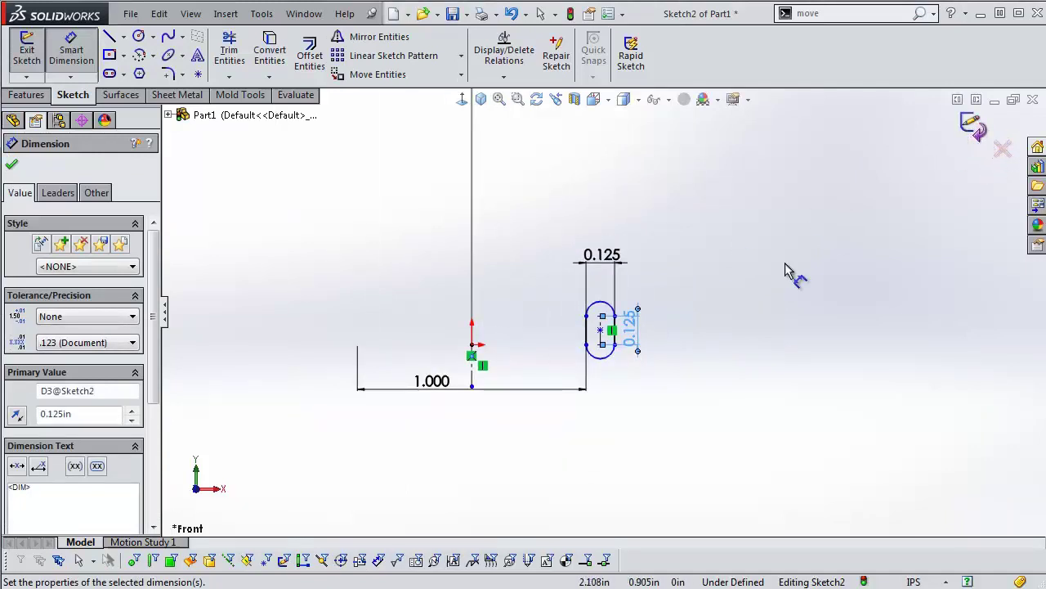
{"action": "key", "text": "Escape"}
- Add a horizontal relation between the origin and the slot's lower arc center, and exit the sketch
{"action": "scroll", "coordinate": [593, 349], "scroll_direction": "down", "scroll_amount": 3}
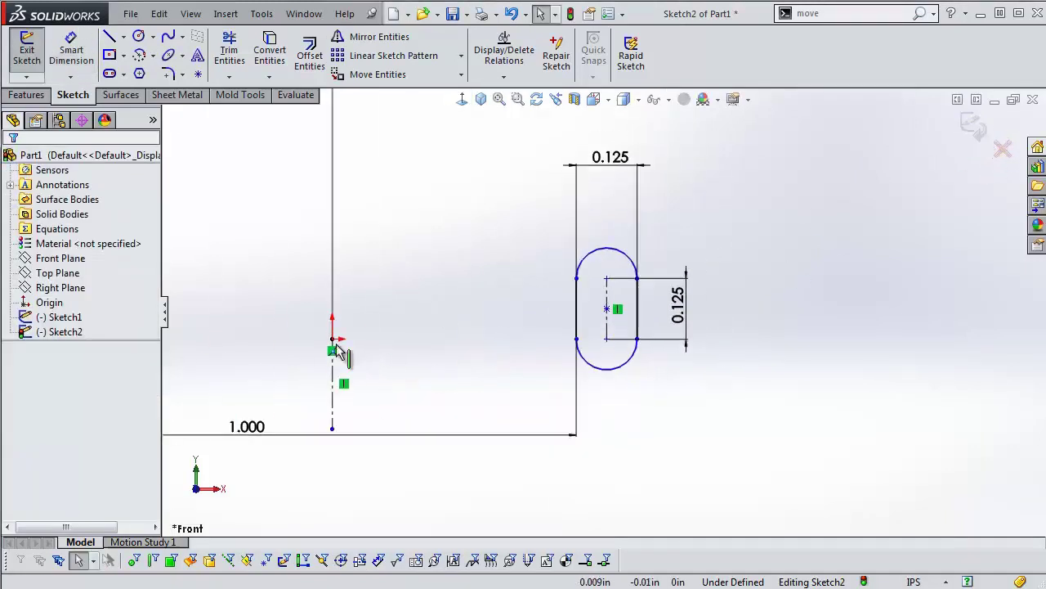
{"action": "left_click", "coordinate": [332, 339]}
{"action": "left_click", "coordinate": [607, 338], "text": "ctrl"}
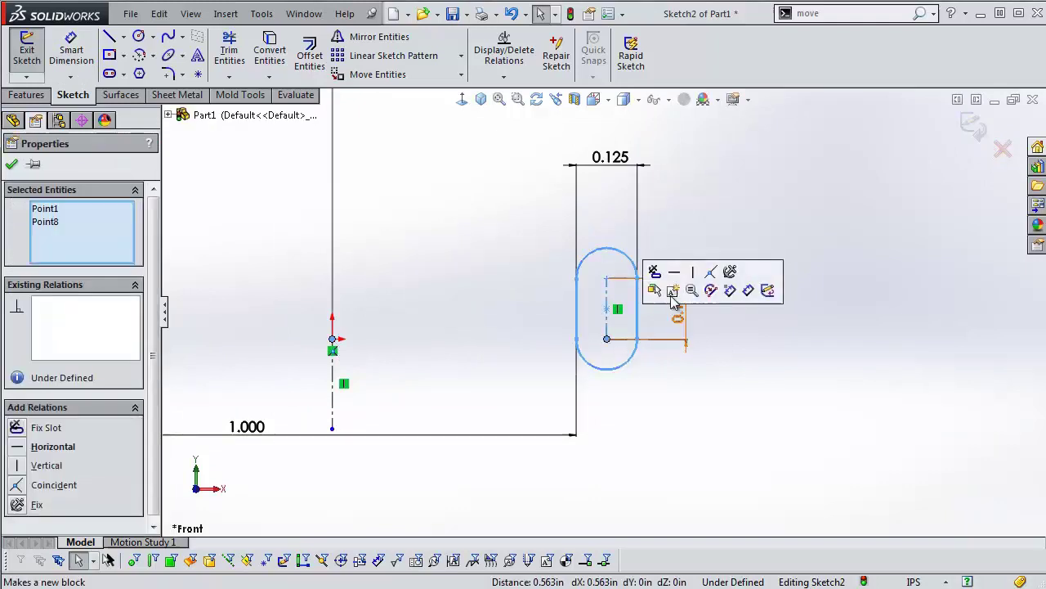
{"action": "left_click", "coordinate": [674, 272]}
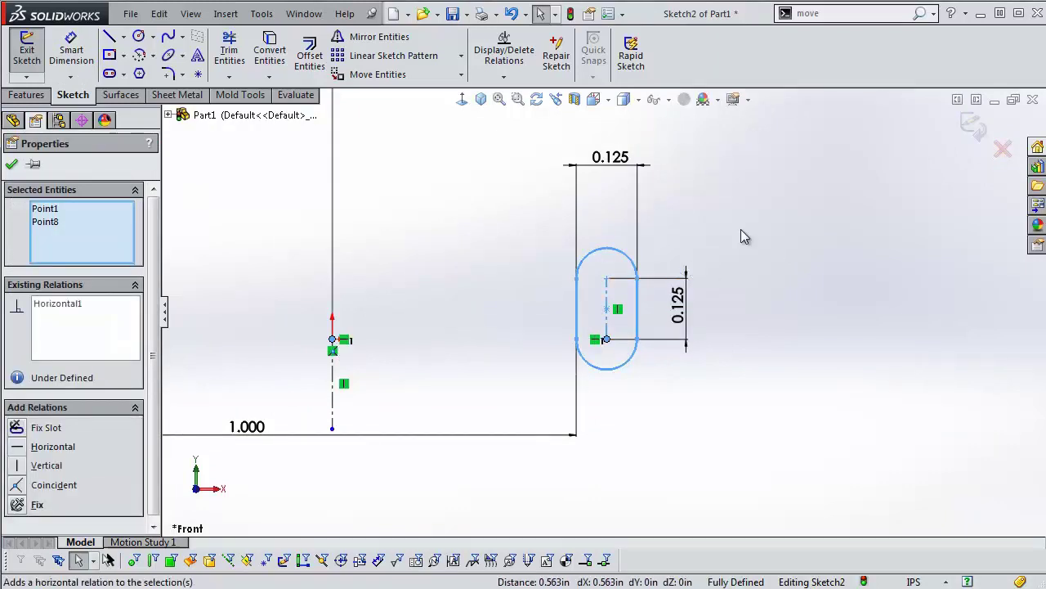
{"action": "key", "text": "Escape"}
{"action": "left_click", "coordinate": [970, 128]}
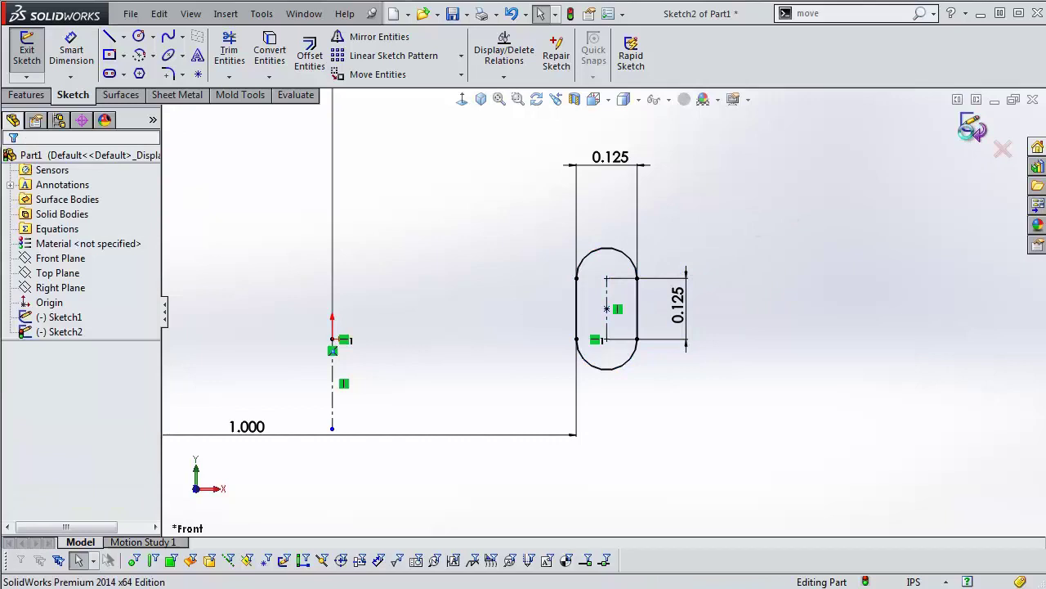
{"action": "scroll", "coordinate": [703, 262], "scroll_direction": "up", "scroll_amount": 4}
{"action": "middle_click_drag", "start_coordinate": [671, 296], "coordinate": [664, 211]}
{"action": "scroll", "coordinate": [670, 229], "scroll_direction": "up", "scroll_amount": 7}
{"action": "scroll", "coordinate": [686, 257], "scroll_direction": "down", "scroll_amount": 4}
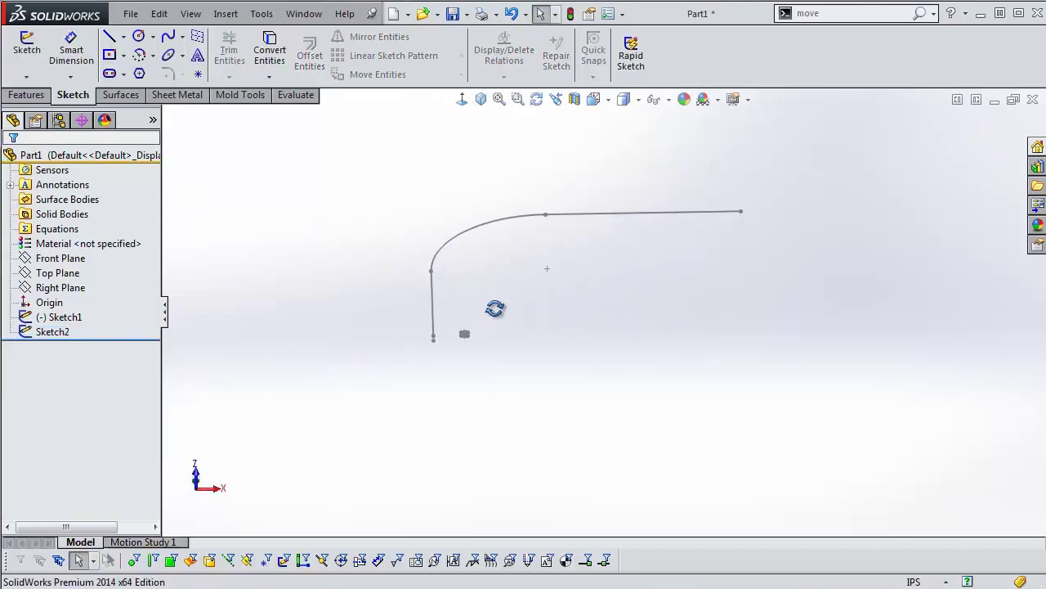
{"action": "mouse_move", "coordinate": [494, 308]}
{"action": "middle_mouse_down"}
{"action": "mouse_move", "coordinate": [493, 230]}
{"action": "mouse_move", "coordinate": [494, 450]}
{"action": "middle_mouse_up"}
{"action": "scroll", "coordinate": [552, 350], "scroll_direction": "up", "scroll_amount": 2}
{"action": "scroll", "coordinate": [485, 358], "scroll_direction": "down", "scroll_amount": 3}
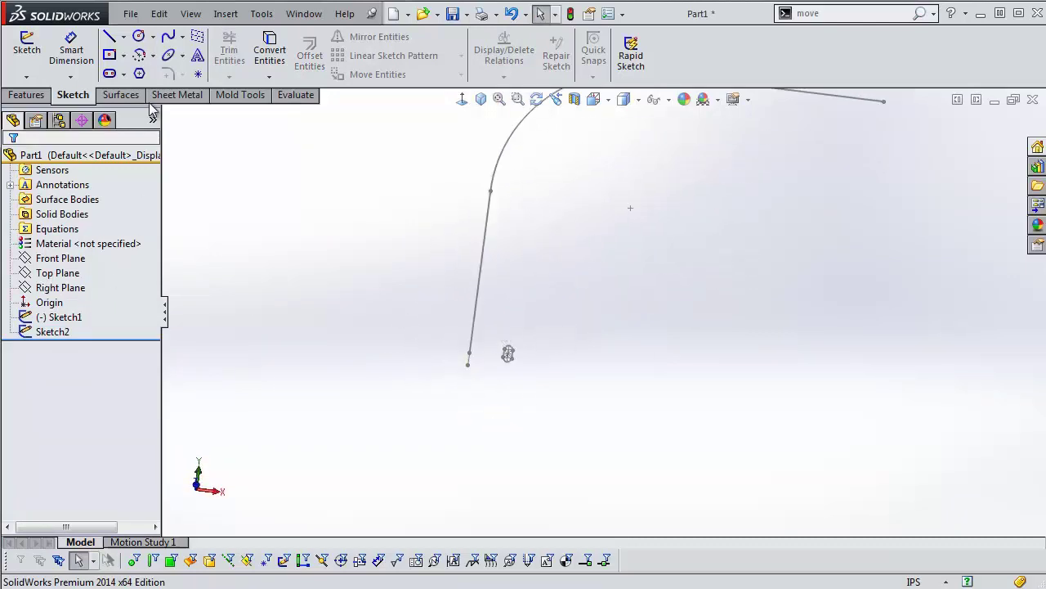
- Try a Swept Boss/Base with the slot sketch as profile and the curved sketch as path, using the Follow Path orientation
{"action": "left_click", "coordinate": [26, 95]}
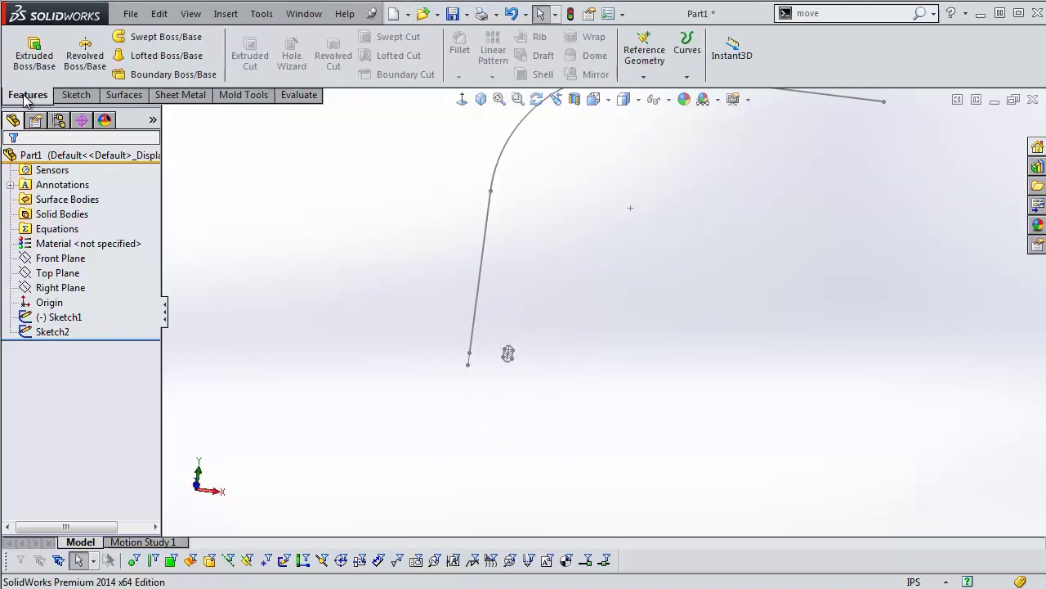
{"action": "left_click", "coordinate": [179, 39]}
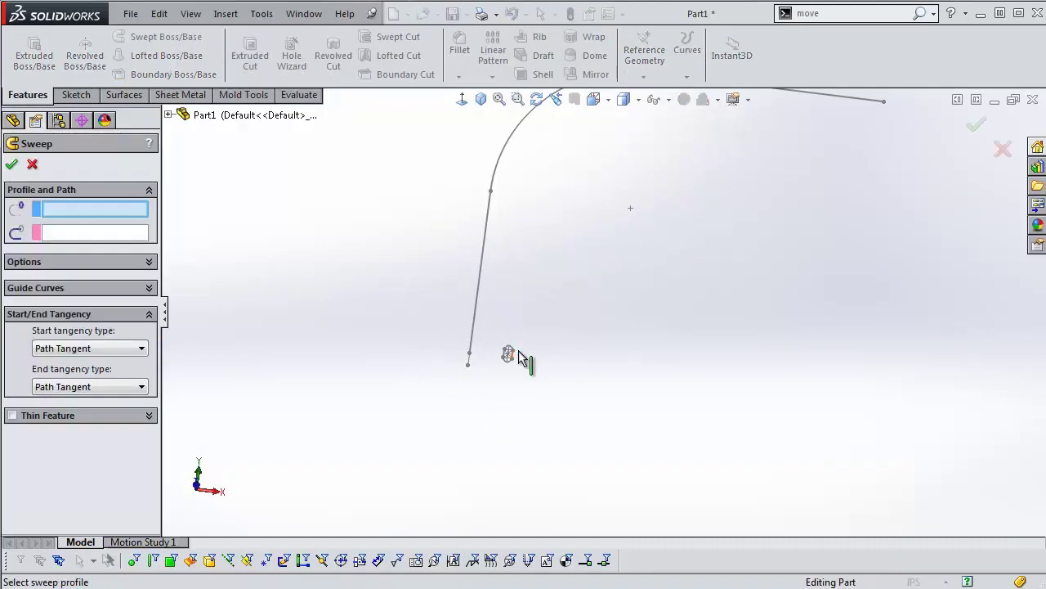
{"action": "scroll", "coordinate": [515, 353], "scroll_direction": "down", "scroll_amount": 5}
{"action": "left_click", "coordinate": [556, 323]}
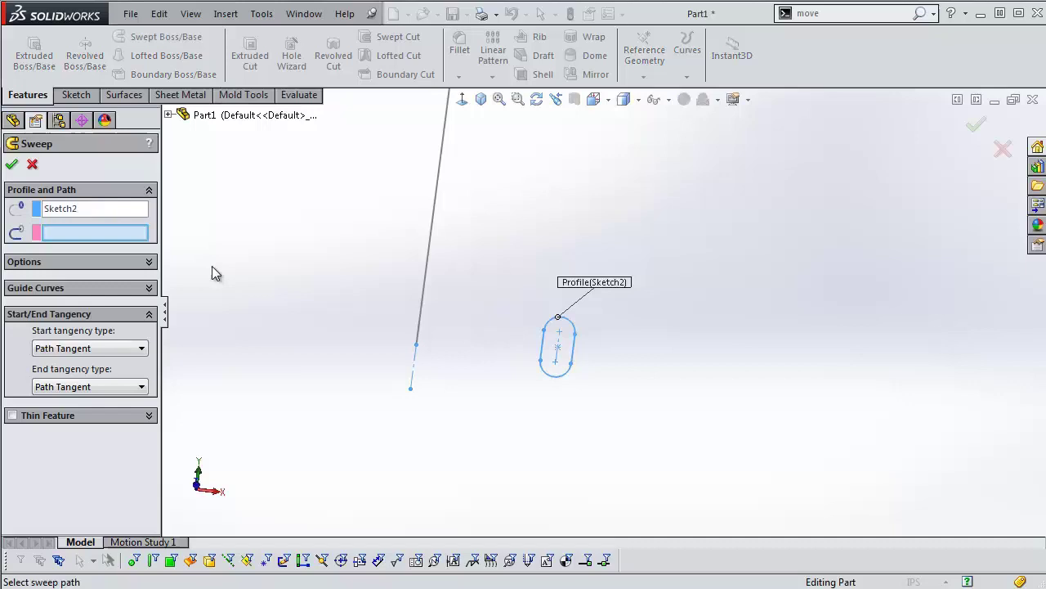
{"action": "left_click", "coordinate": [426, 253]}
{"action": "mouse_move", "coordinate": [591, 238]}
{"action": "middle_mouse_down"}
{"action": "mouse_move", "coordinate": [618, 250]}
{"action": "mouse_move", "coordinate": [693, 199]}
{"action": "middle_mouse_up"}
{"action": "scroll", "coordinate": [694, 199], "scroll_direction": "down", "scroll_amount": 3}
{"action": "scroll", "coordinate": [570, 354], "scroll_direction": "up", "scroll_amount": 2}
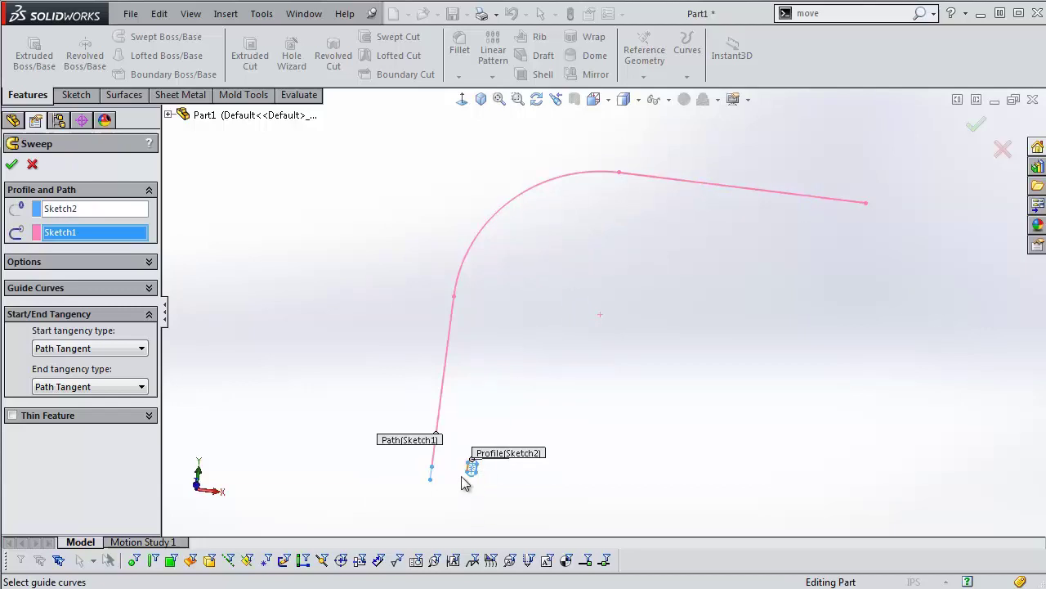
{"action": "left_click", "coordinate": [128, 261]}
{"action": "left_click", "coordinate": [12, 165]}
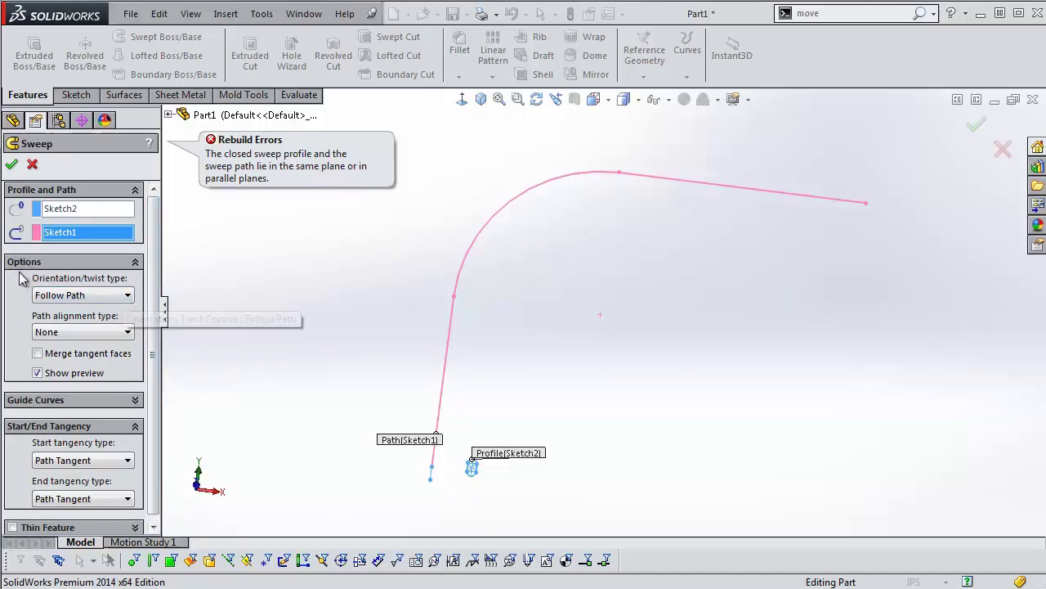
- Set the sweep's orientation to Twist Along Path, defined by 15 turns, and create the coil
{"action": "left_click", "coordinate": [111, 296]}
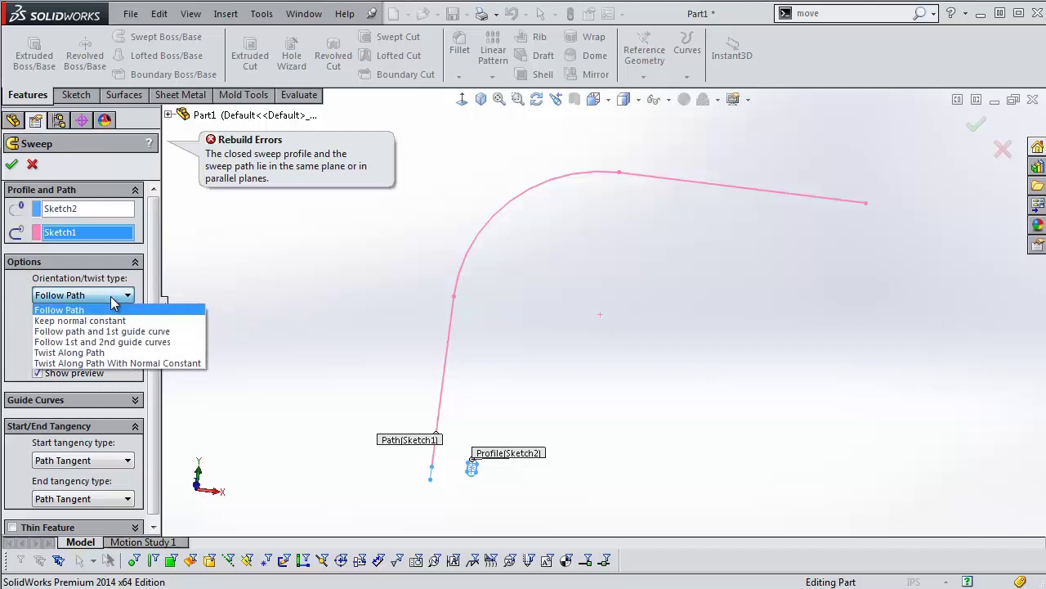
{"action": "left_click", "coordinate": [102, 353]}
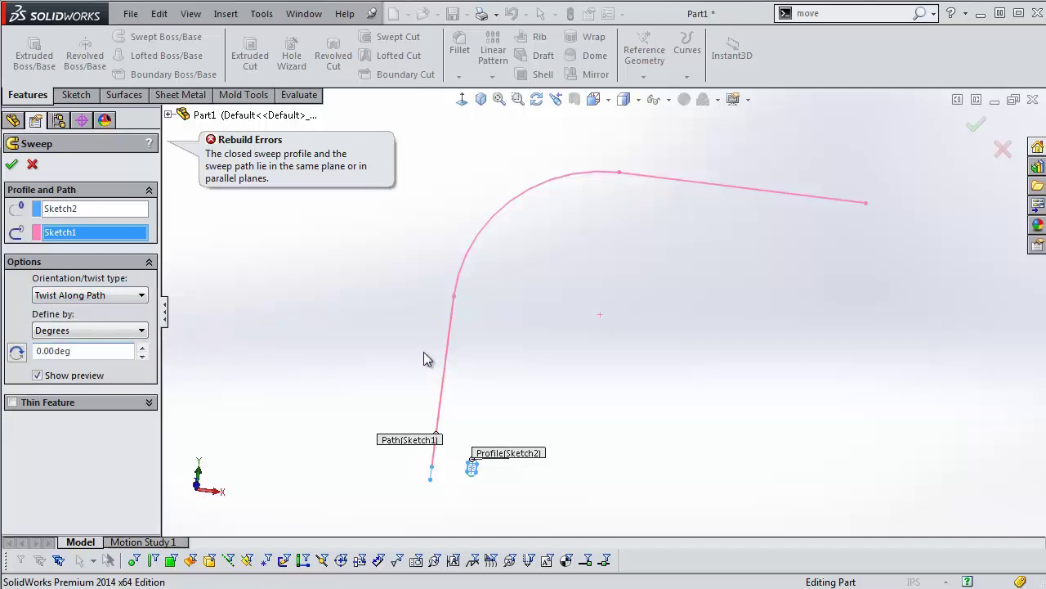
{"action": "left_click", "coordinate": [112, 338]}
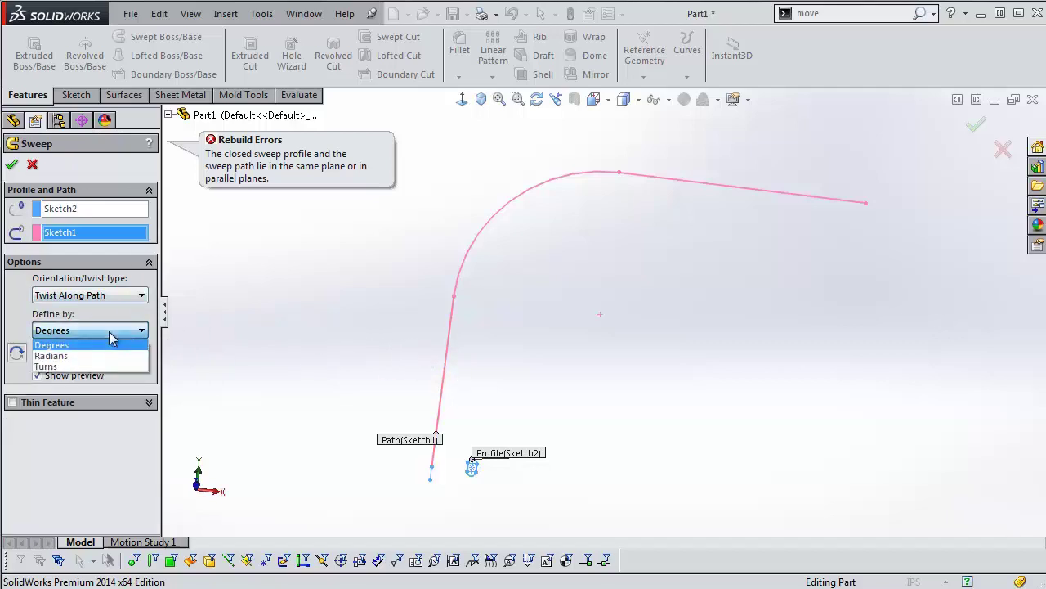
{"action": "left_click", "coordinate": [54, 365]}
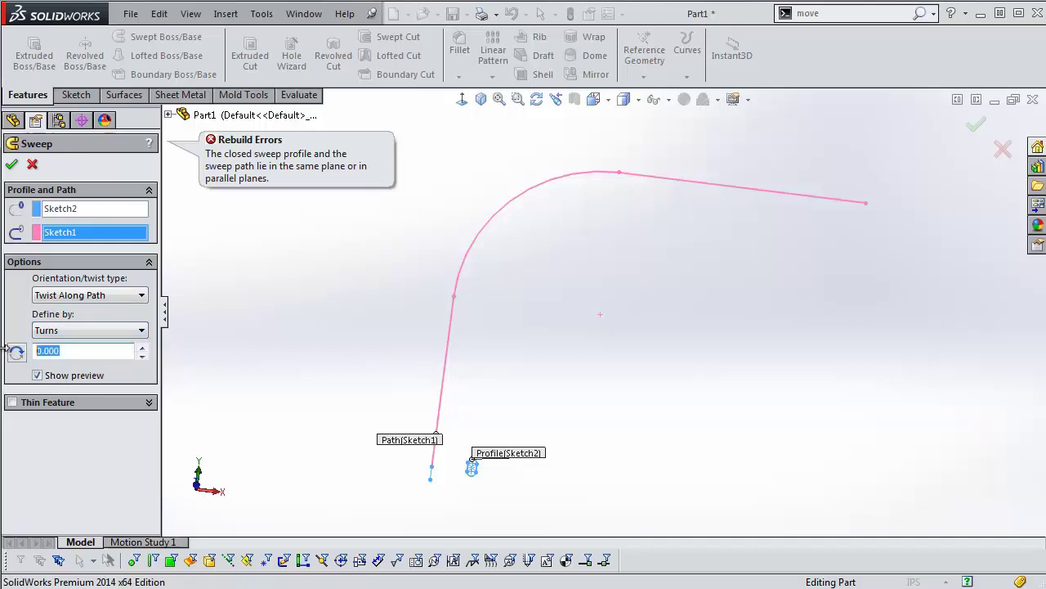
{"action": "type", "text": "15"}
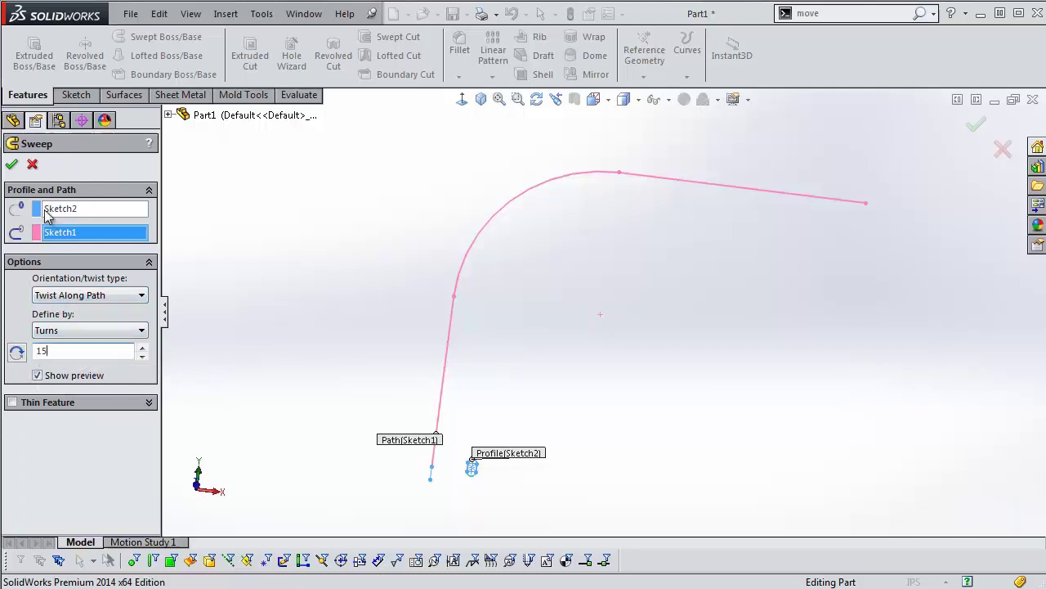
{"action": "left_click", "coordinate": [12, 163]}
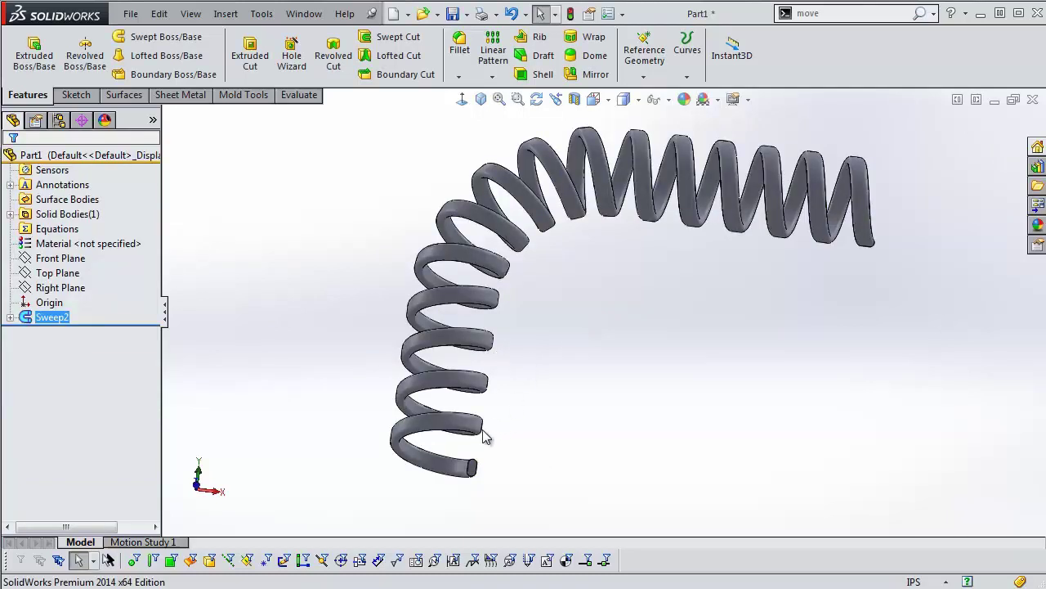
- Inspect the swept spring from several angles and switch to the isometric view
{"action": "middle_click_drag", "start_coordinate": [484, 438], "coordinate": [467, 313]}
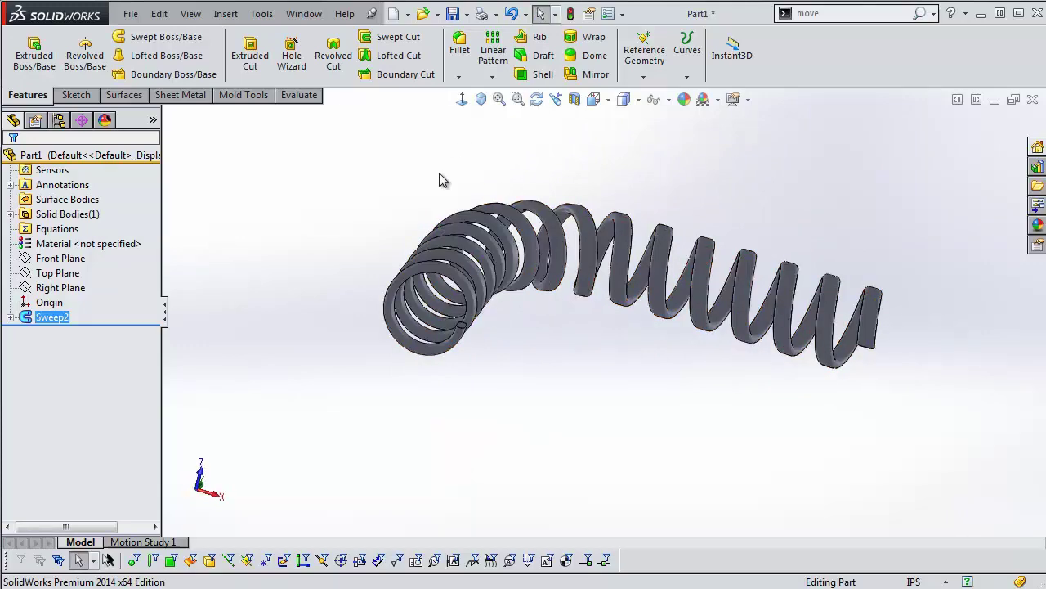
{"action": "middle_click_drag", "start_coordinate": [441, 180], "coordinate": [629, 274]}
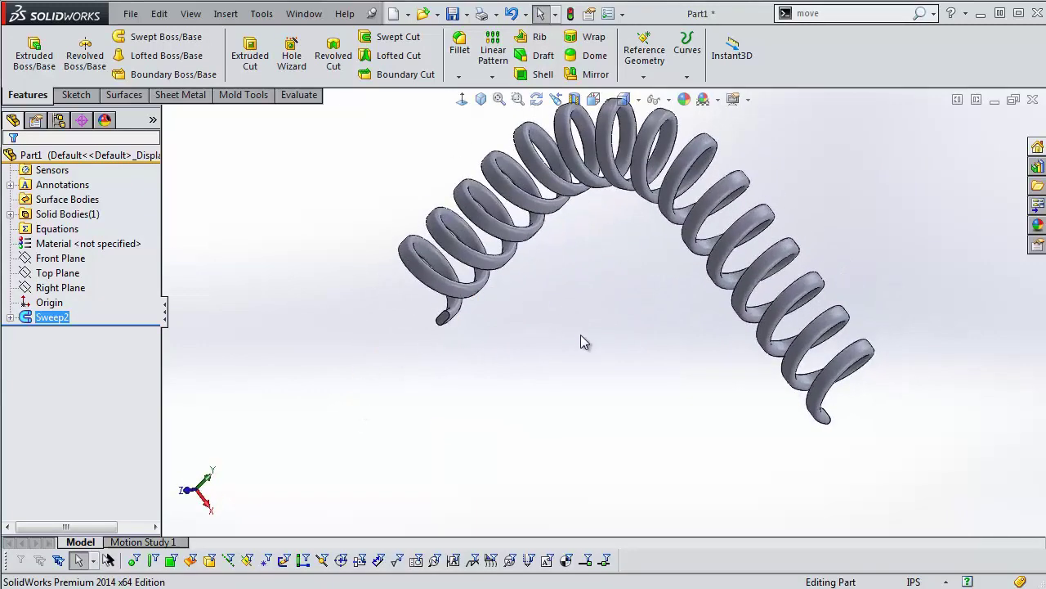
{"action": "middle_click_drag", "start_coordinate": [584, 341], "coordinate": [412, 282]}
{"action": "left_click", "coordinate": [481, 99]}
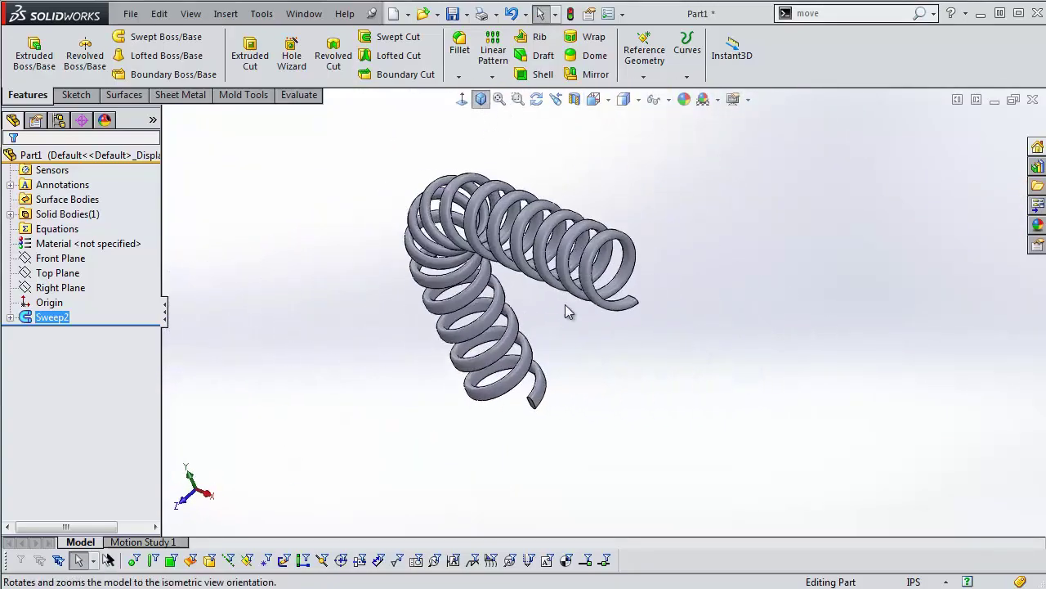